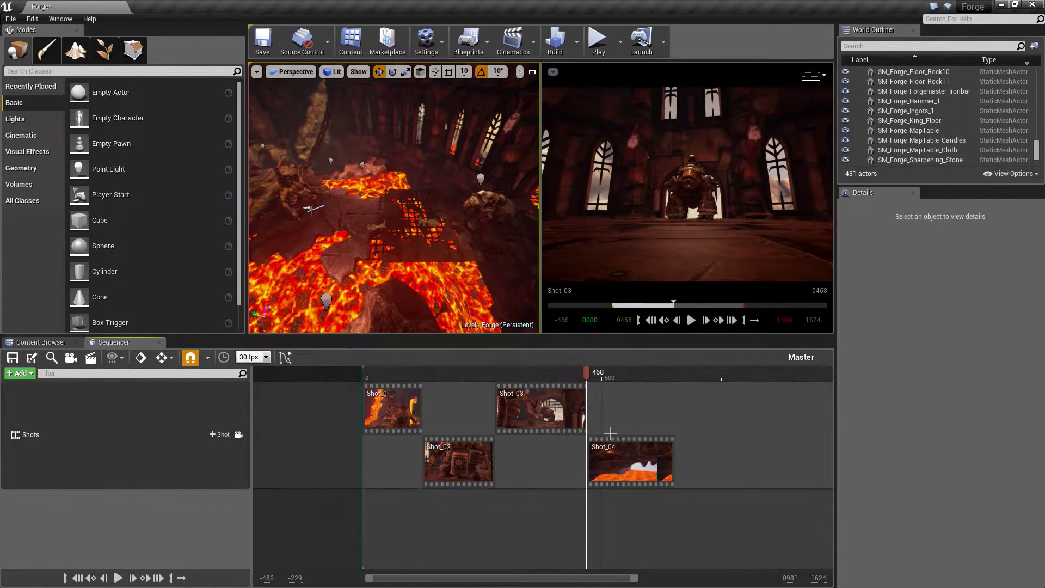
Open Shot_04's Animation subscene and scrub its Enemy_Bear and SK_Master_Grunt tracks around frame 468
double_click(624, 451)
double_click(460, 397)
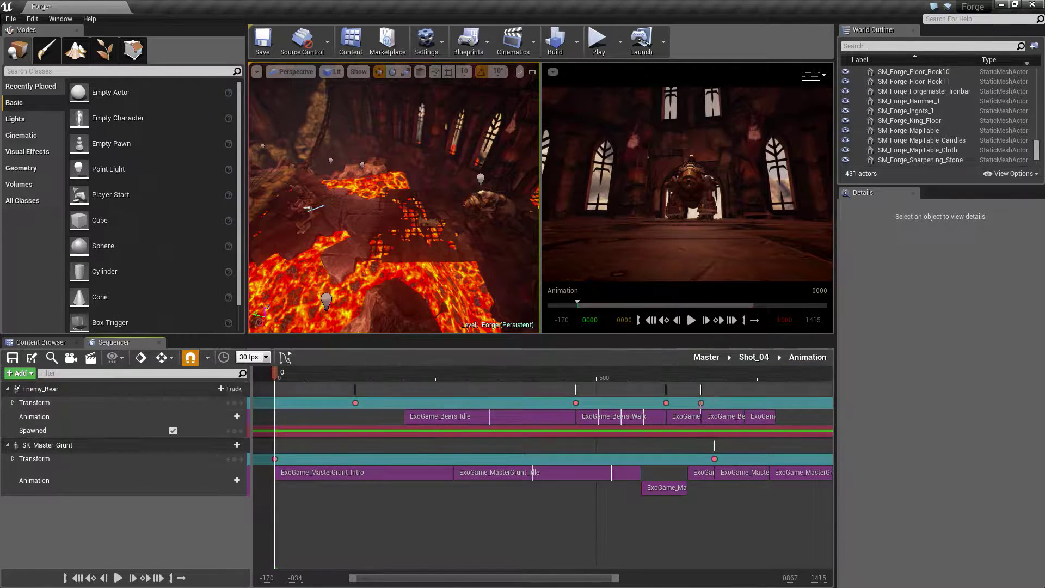
right_click_drag(620, 421, 573, 433)
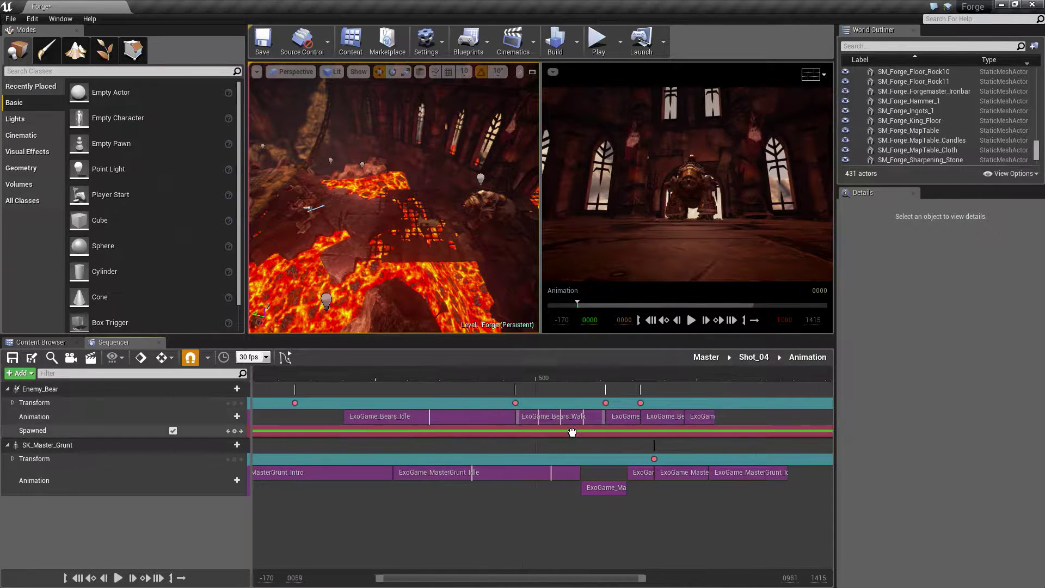
left_click(754, 356)
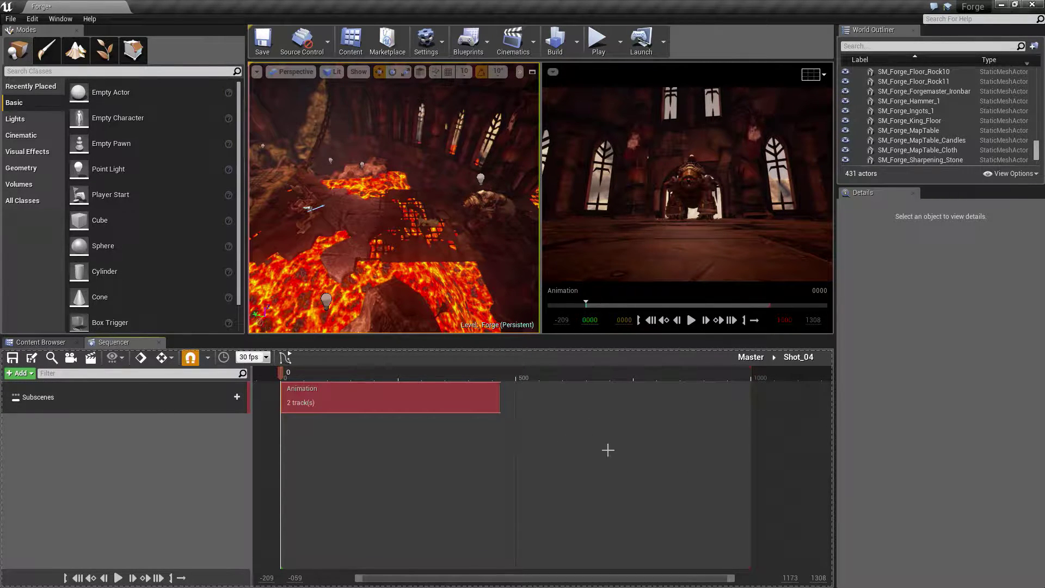
mouse_move(583, 396)
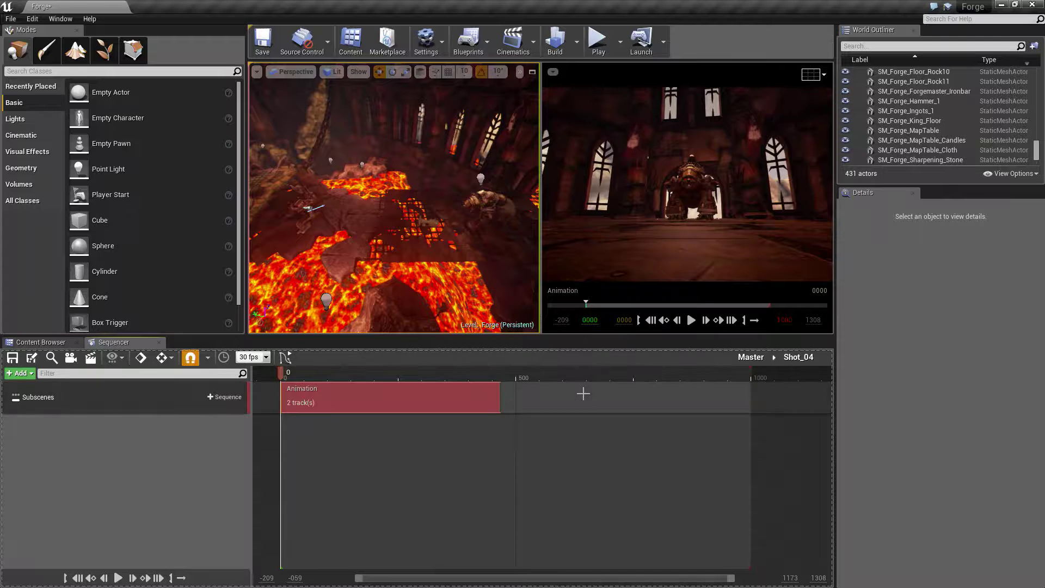
double_click(446, 393)
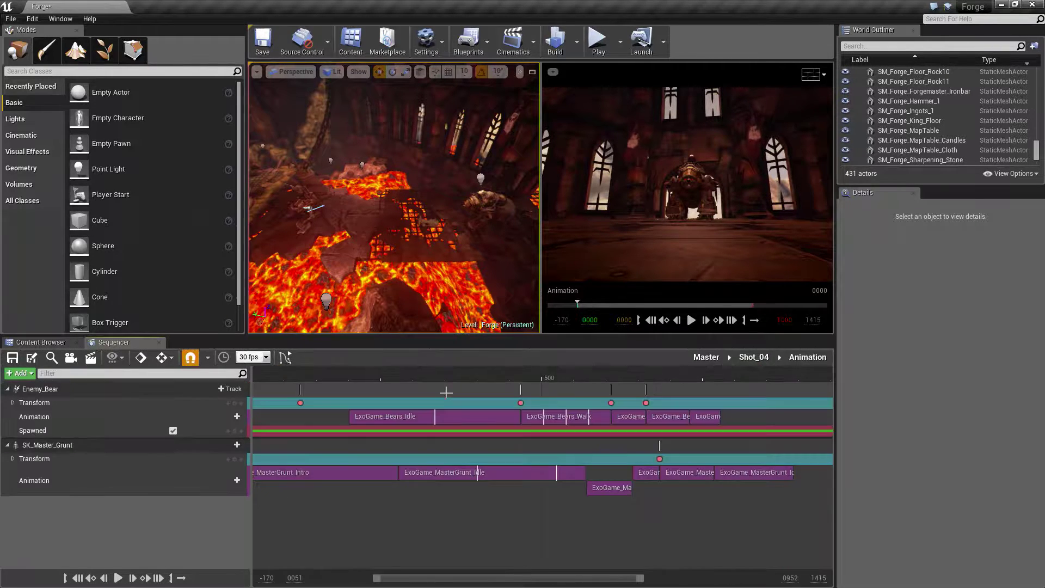
mouse_move(556, 377)
left_mouse_down()
mouse_move(520, 378)
mouse_move(739, 393)
mouse_move(709, 399)
left_mouse_up()
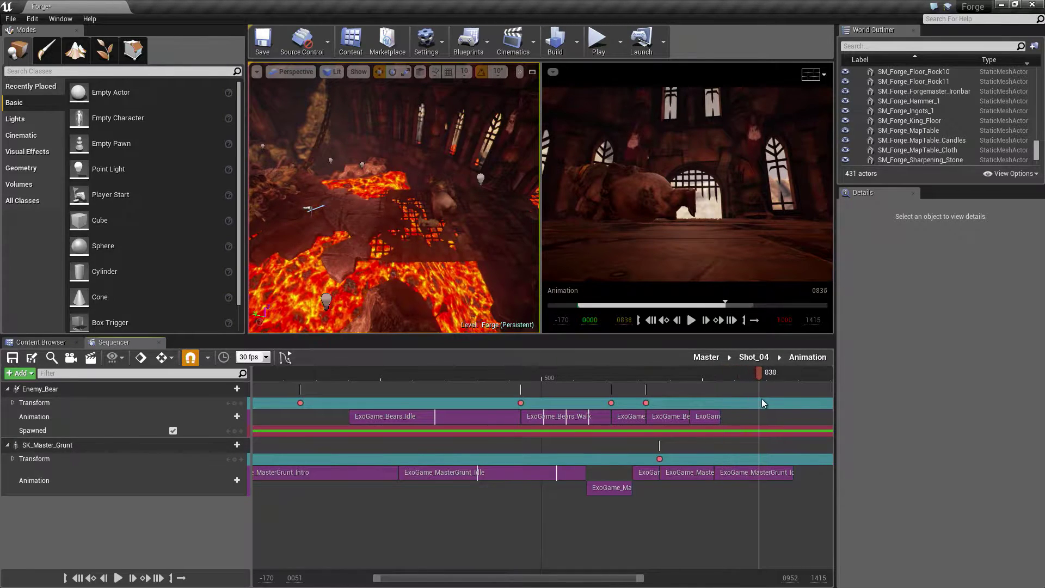
mouse_move(709, 399)
left_mouse_down()
mouse_move(719, 397)
mouse_move(511, 406)
left_mouse_up()
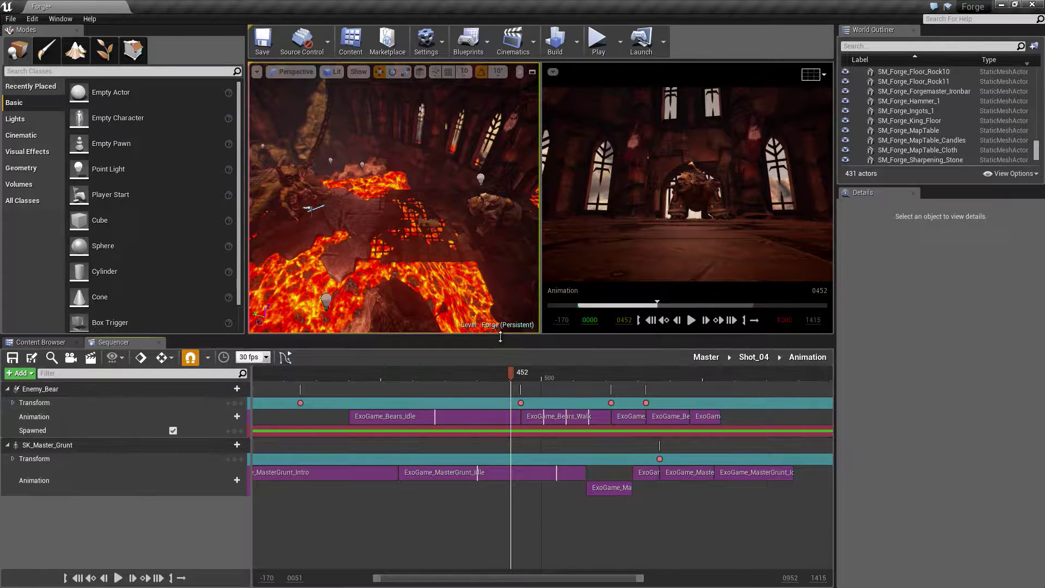
Go back up from Shot_04 to the Master sequence showing all four shots
left_click(756, 360)
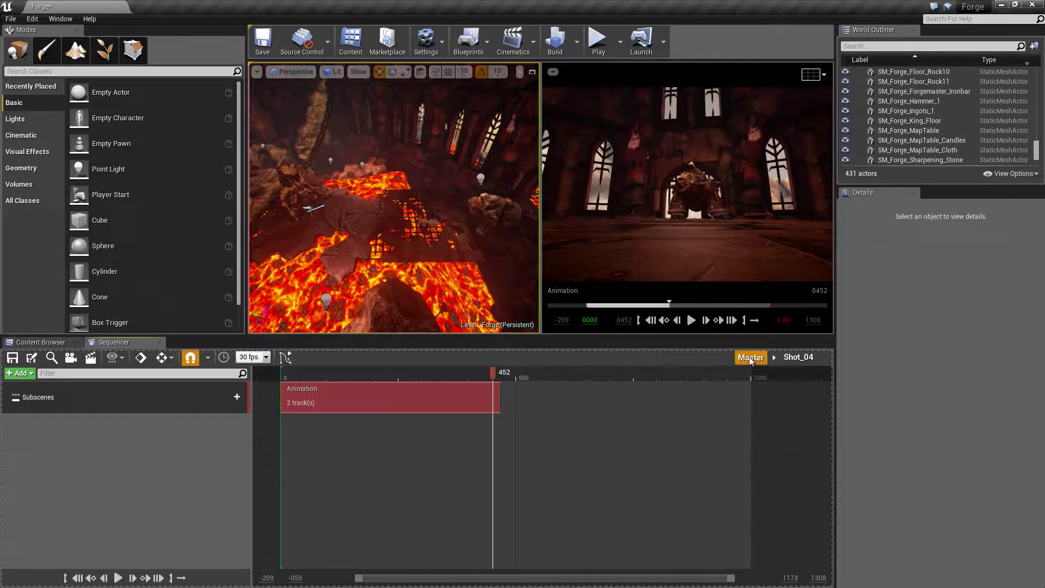
left_click(750, 361)
left_click(593, 375)
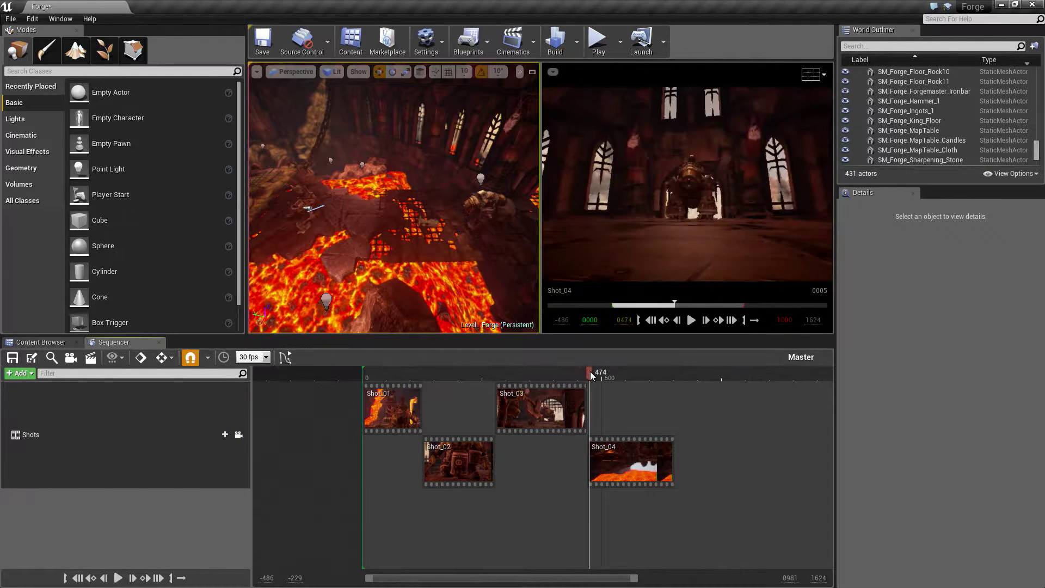
Scrub across the Shot_03/Shot_04 boundary at frame 468 to check the cut
mouse_move(592, 375)
left_mouse_down()
mouse_move(408, 374)
mouse_move(504, 372)
left_mouse_up()
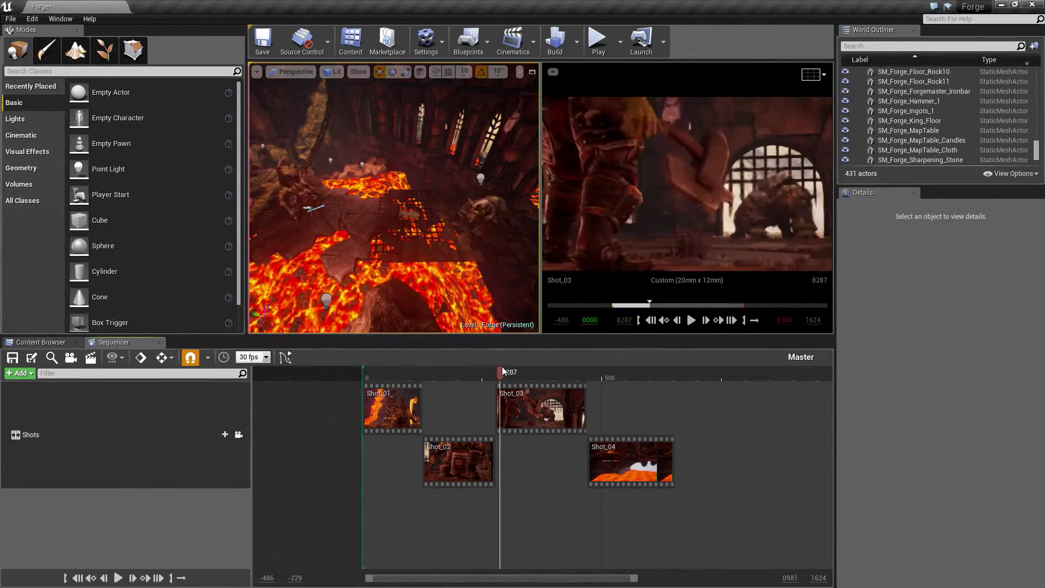
left_click_drag(504, 371, 604, 374)
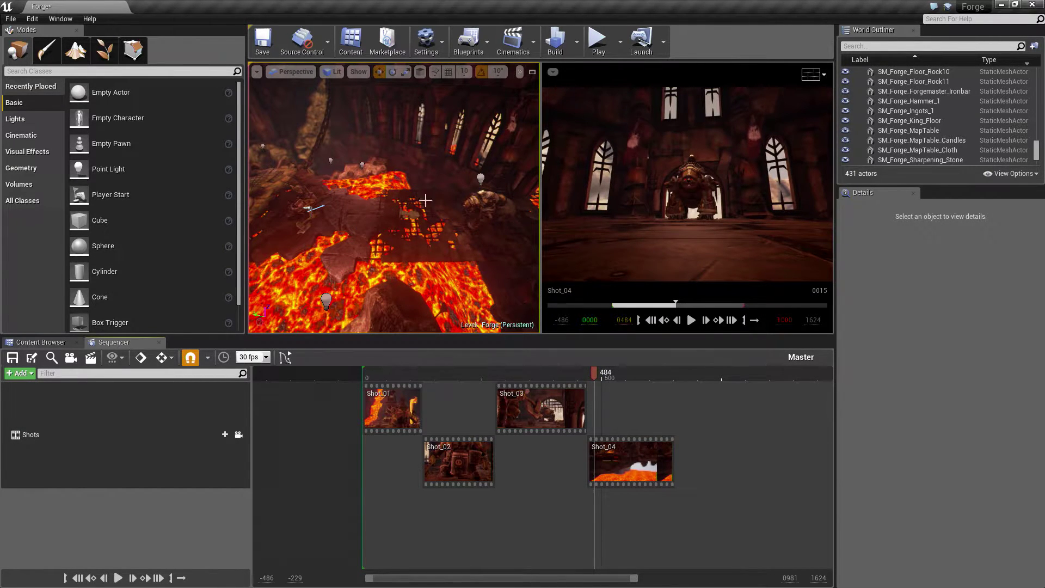
mouse_move(595, 373)
left_mouse_down()
mouse_move(614, 376)
mouse_move(588, 381)
left_mouse_up()
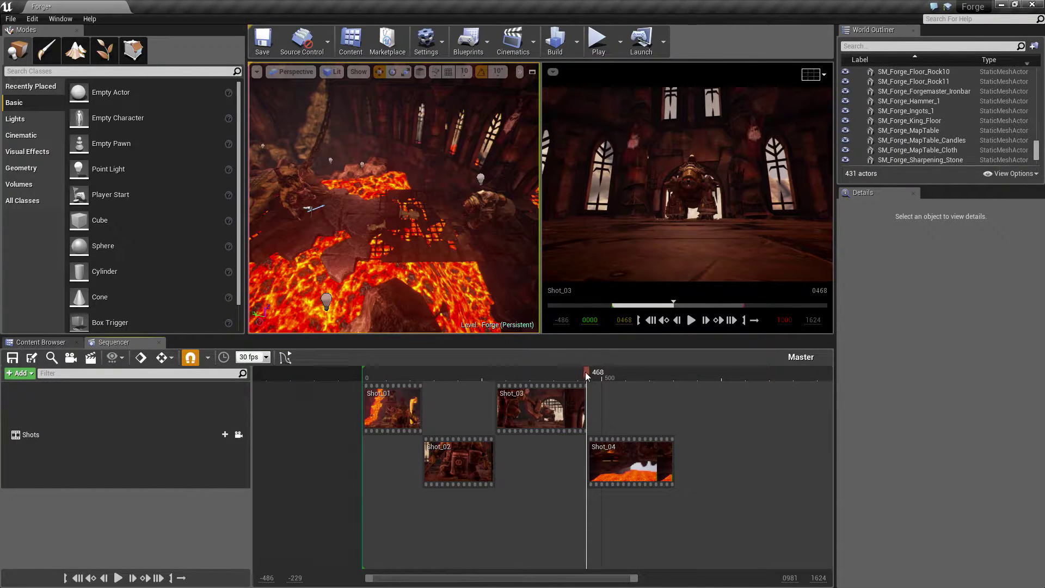
mouse_move(595, 462)
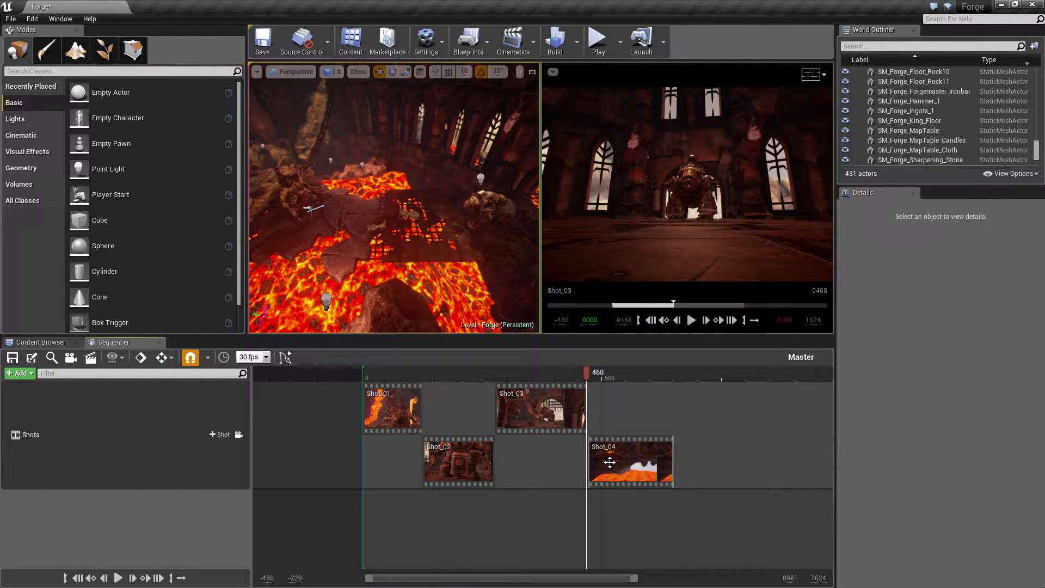
Open Shot_04 and place the playhead at frame 468 with Ctrl+T
double_click(607, 463)
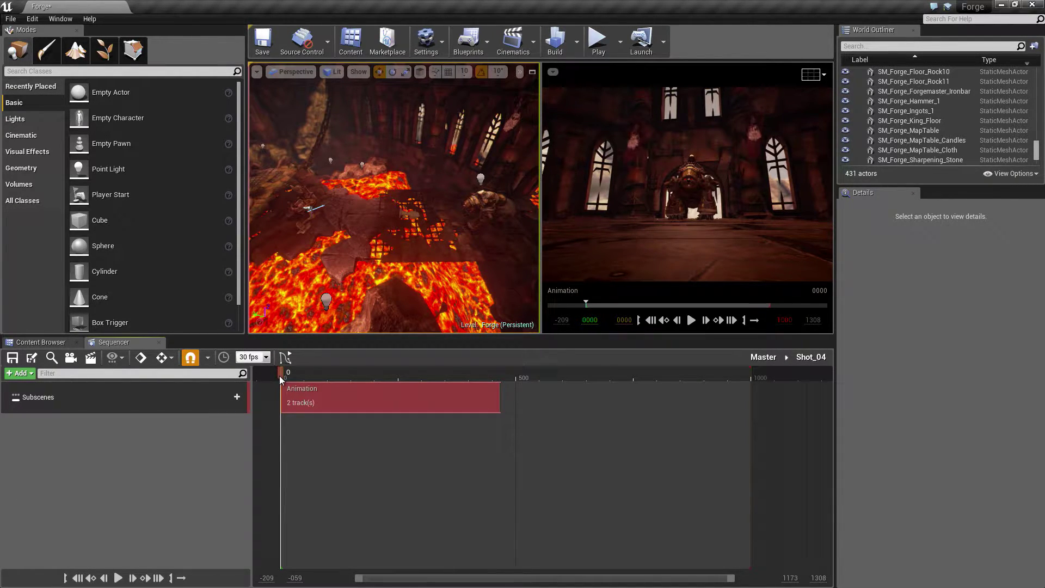
key("ctrl+t")
type("68")
key("Return")
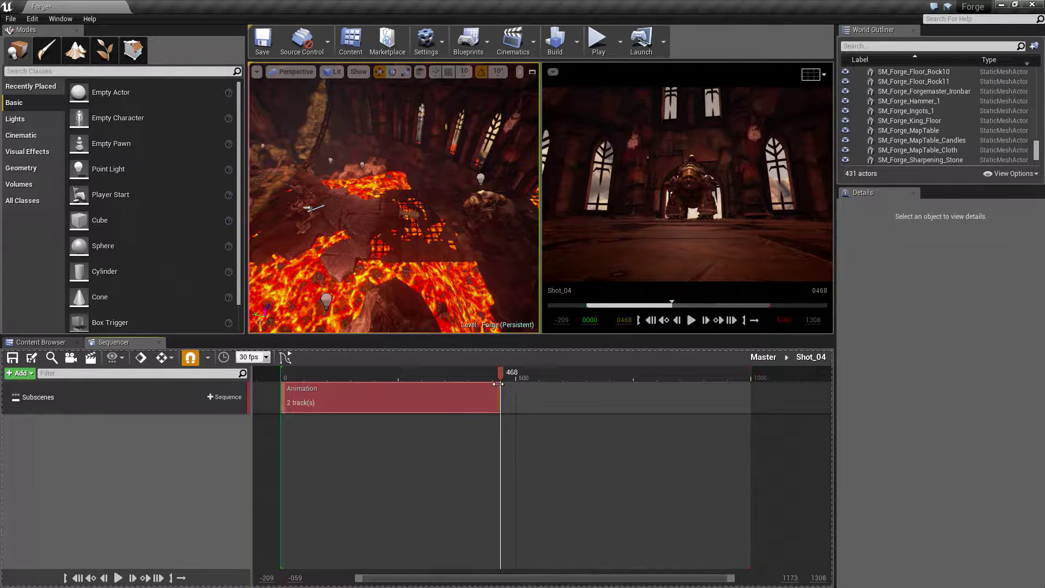
mouse_move(502, 372)
left_mouse_down()
mouse_move(629, 378)
mouse_move(502, 379)
left_mouse_up()
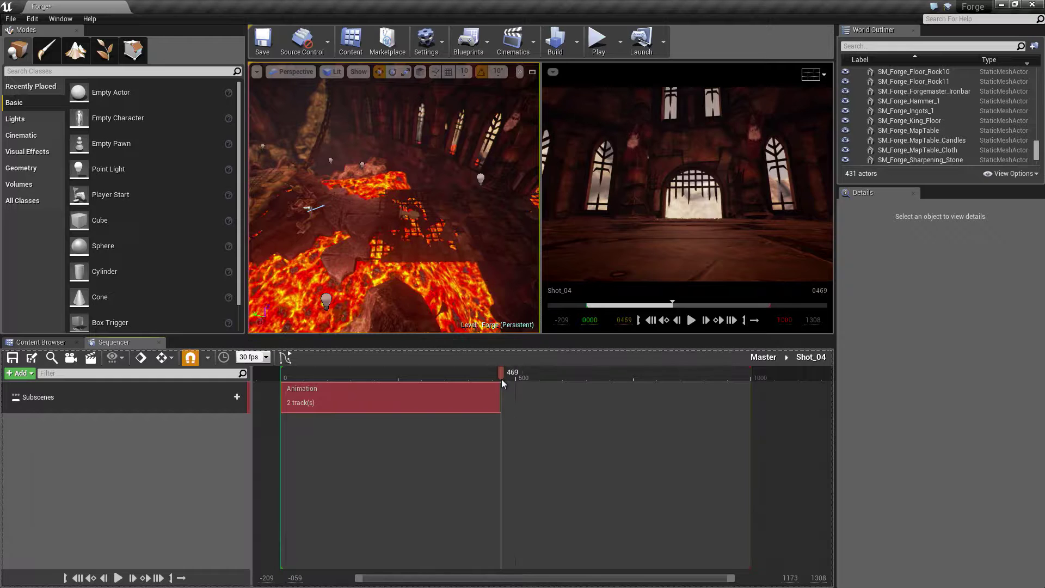
key("Left")
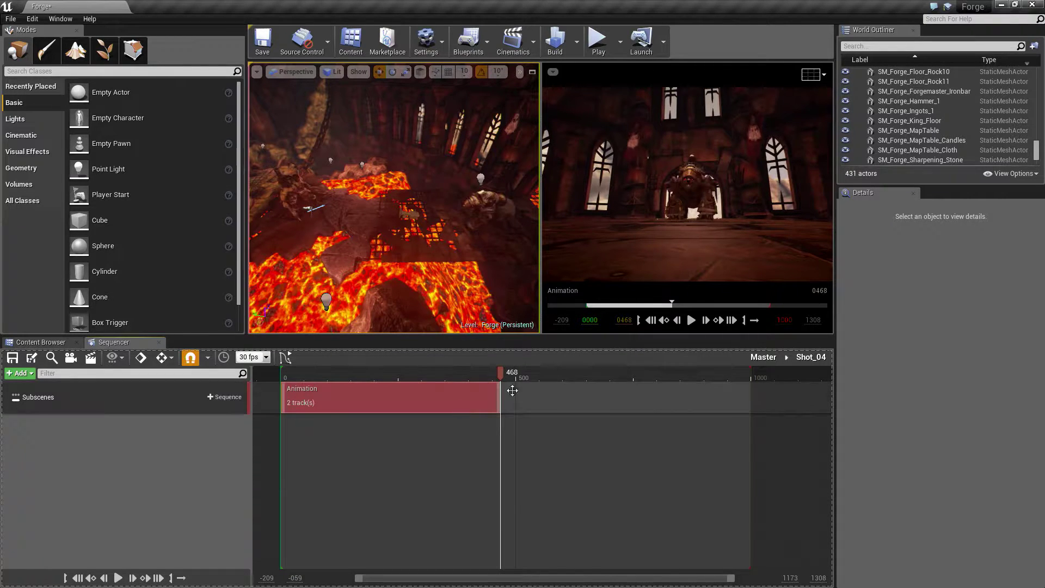
Open the Animation subscene and preview the bear and grunt tracks around frames 468–470
mouse_move(391, 398)
double_click(419, 407)
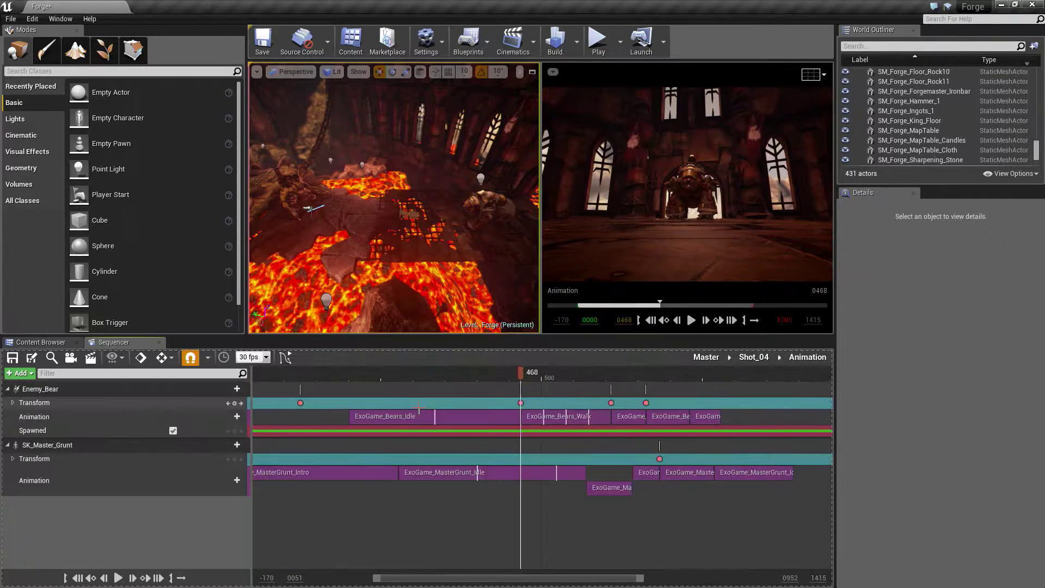
mouse_move(527, 377)
left_mouse_down()
mouse_move(569, 377)
mouse_move(521, 382)
left_mouse_up()
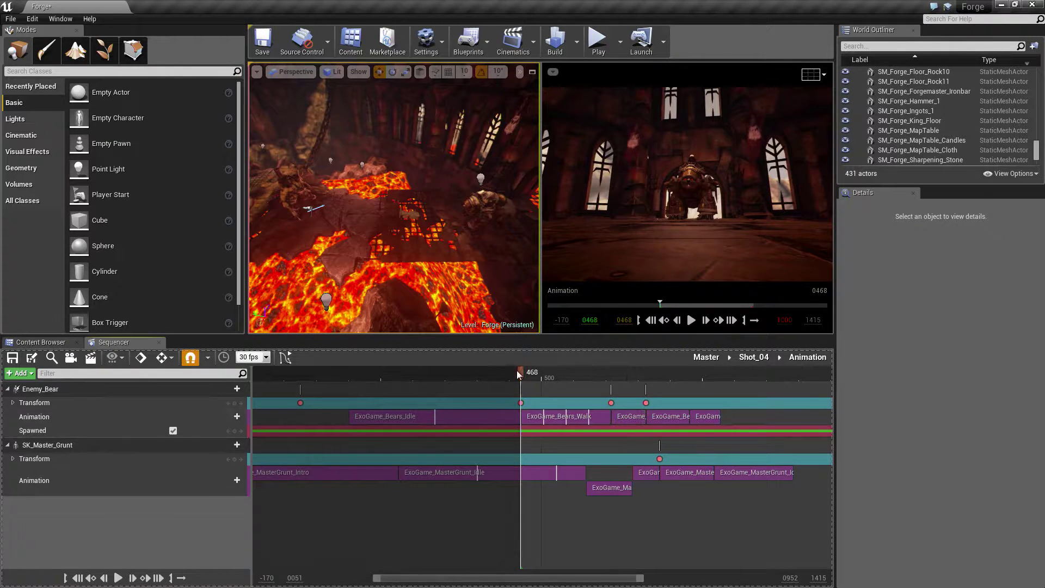
mouse_move(519, 374)
left_mouse_down()
mouse_move(553, 373)
mouse_move(518, 373)
mouse_move(527, 372)
left_mouse_up()
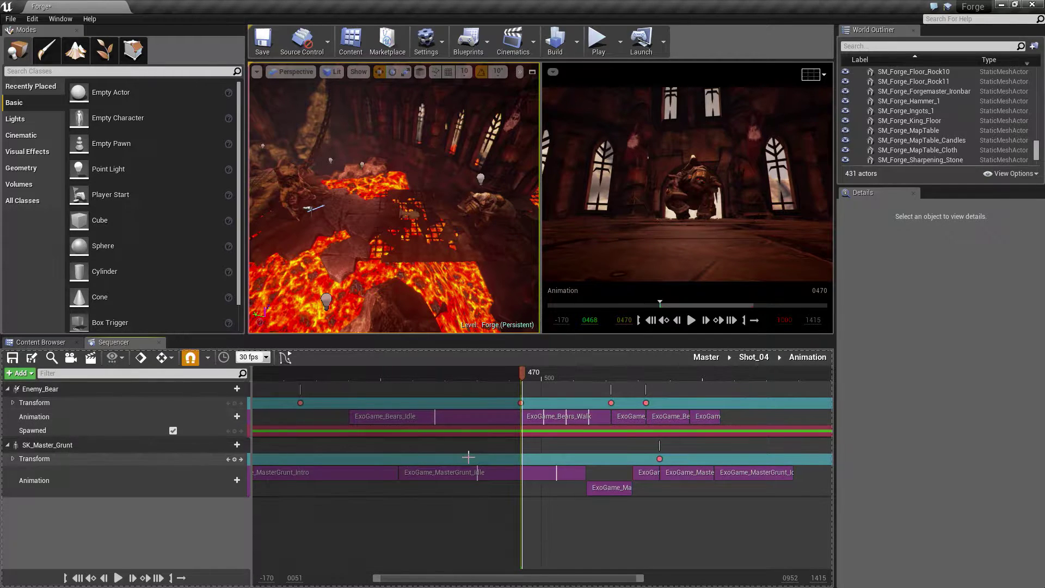
key("Left")
key("Left")
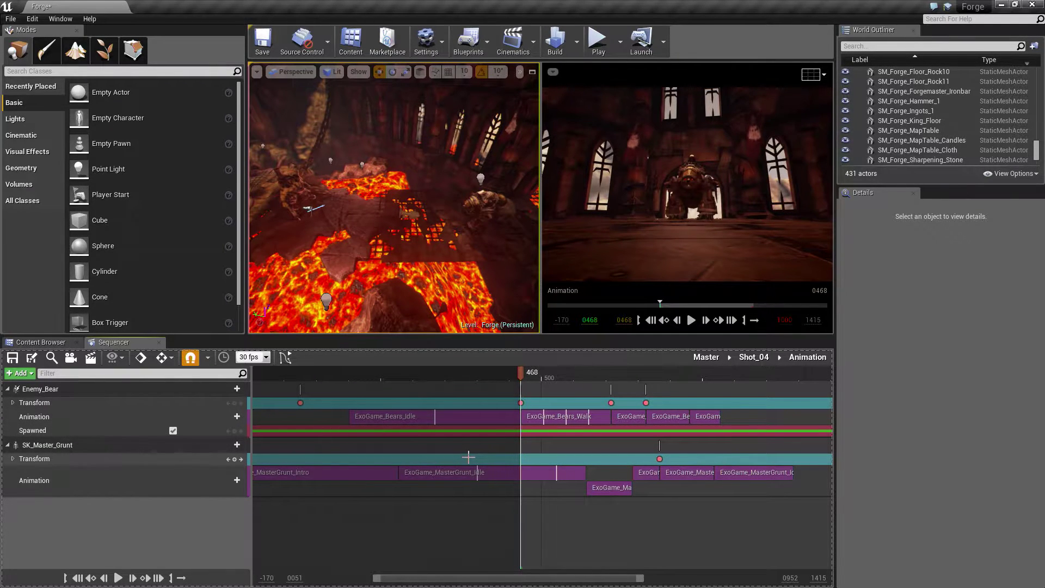
Return to Master and scrub the Shot_03/Shot_04 cut, settling at frame 468
left_click(707, 357)
left_click_drag(586, 375, 597, 373)
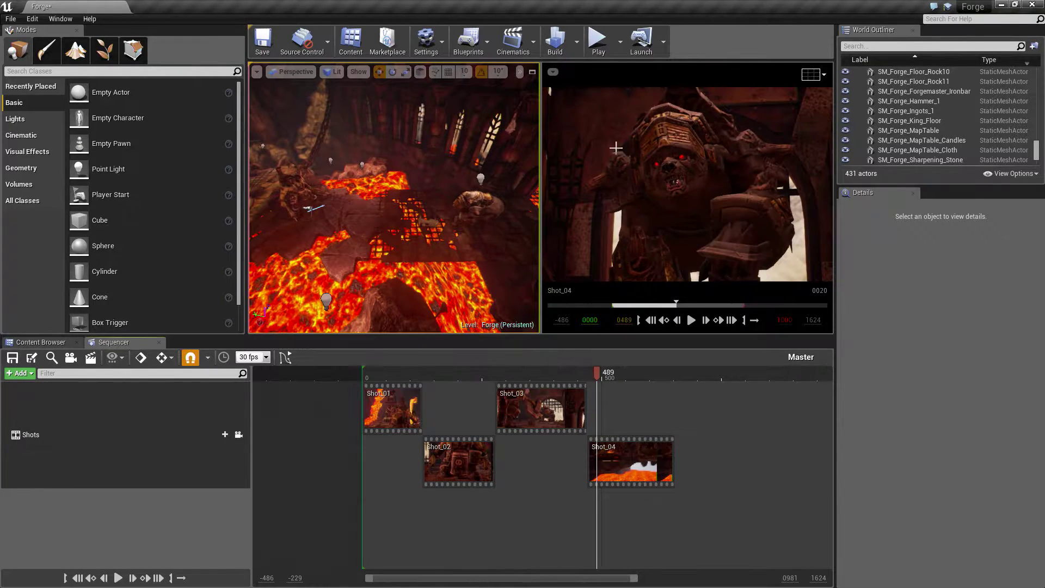
left_click_drag(602, 374, 752, 388)
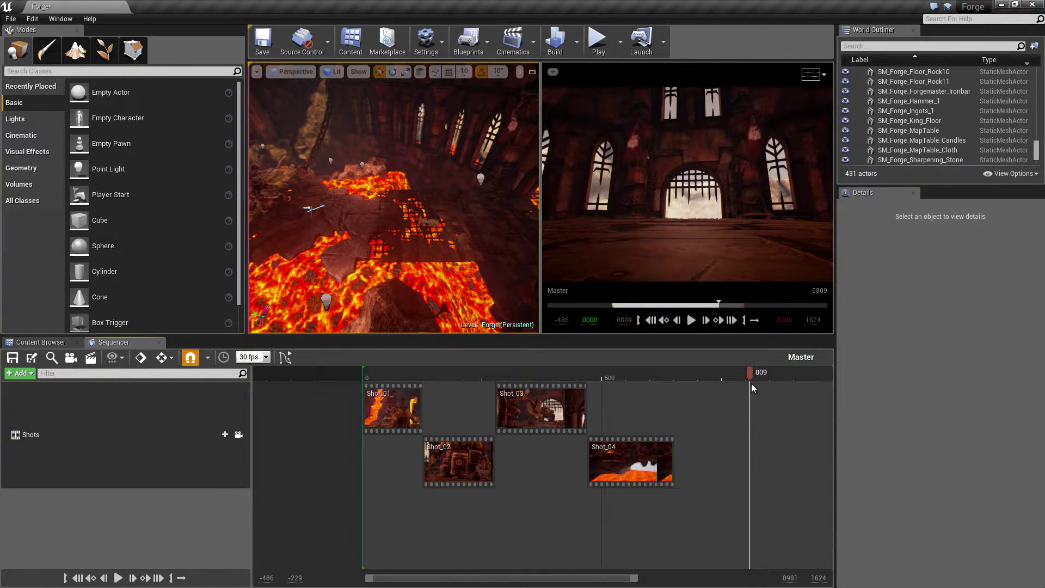
mouse_move(752, 384)
left_mouse_down()
mouse_move(594, 391)
mouse_move(588, 372)
left_mouse_up()
key("Left")
key("Left")
key("Left")
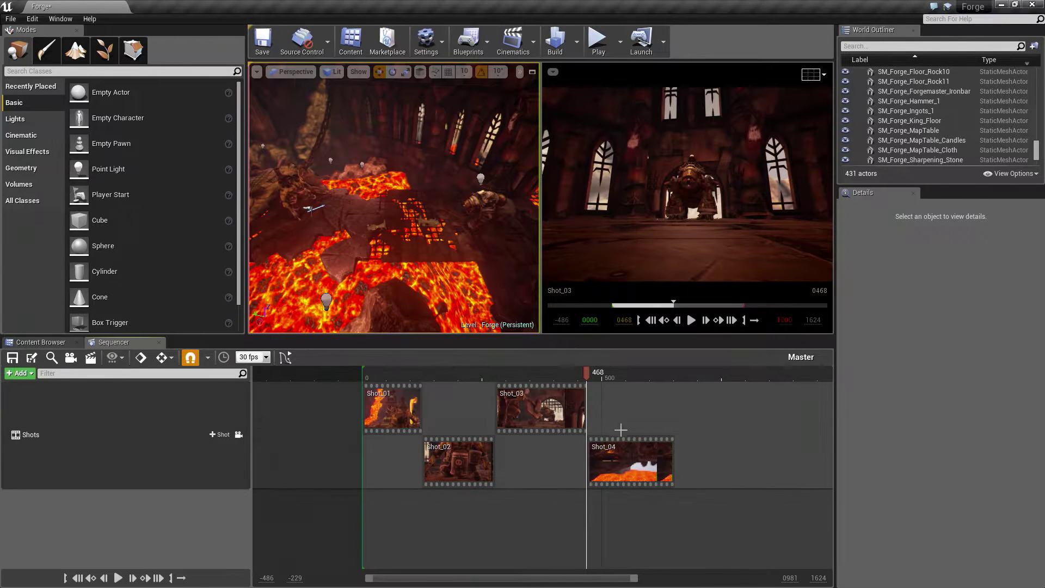
Reopen Shot_04 from Master and scrub near its start
left_click(625, 453)
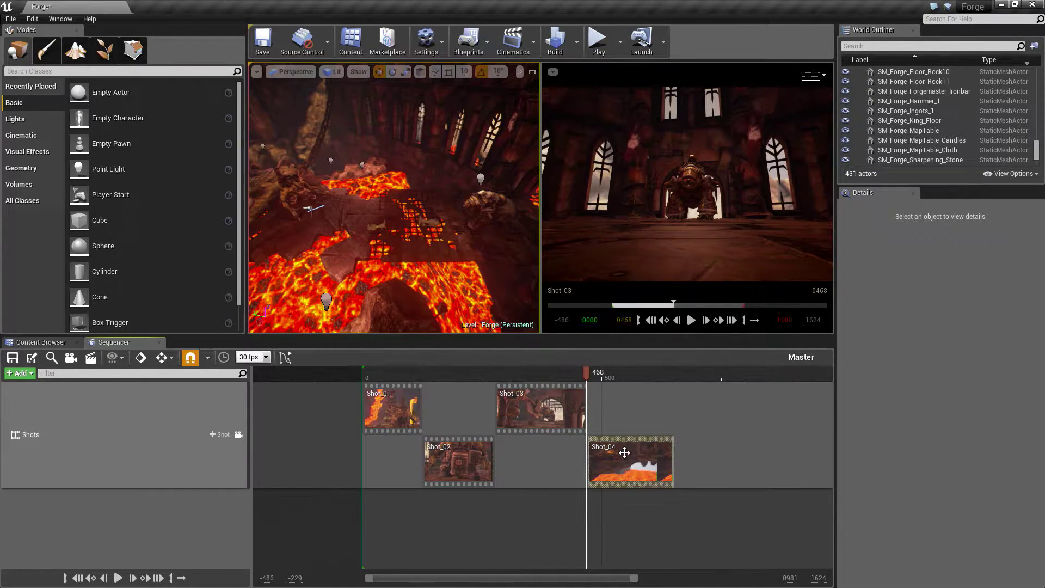
double_click(625, 452)
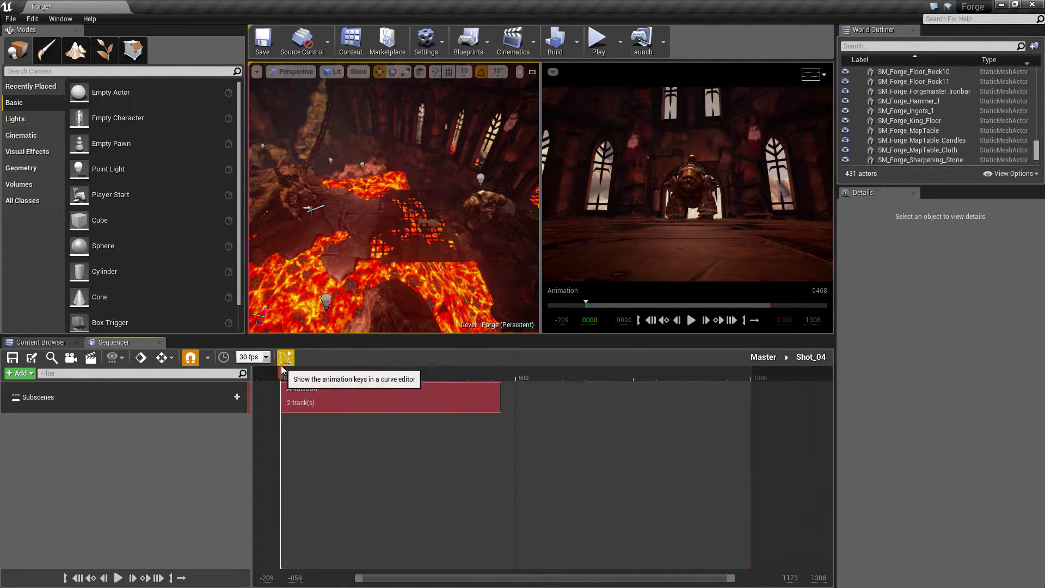
mouse_move(288, 374)
left_mouse_down()
mouse_move(470, 391)
mouse_move(286, 385)
left_mouse_up()
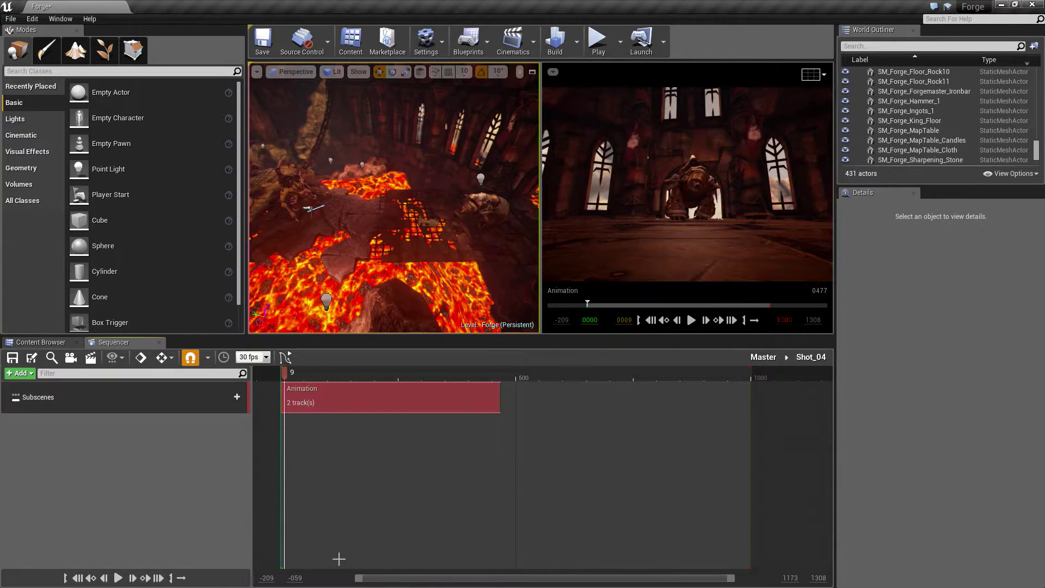
Add a camera-cut cine camera at frame 0, give it a 20 mm sensor width, and save
left_click(75, 578)
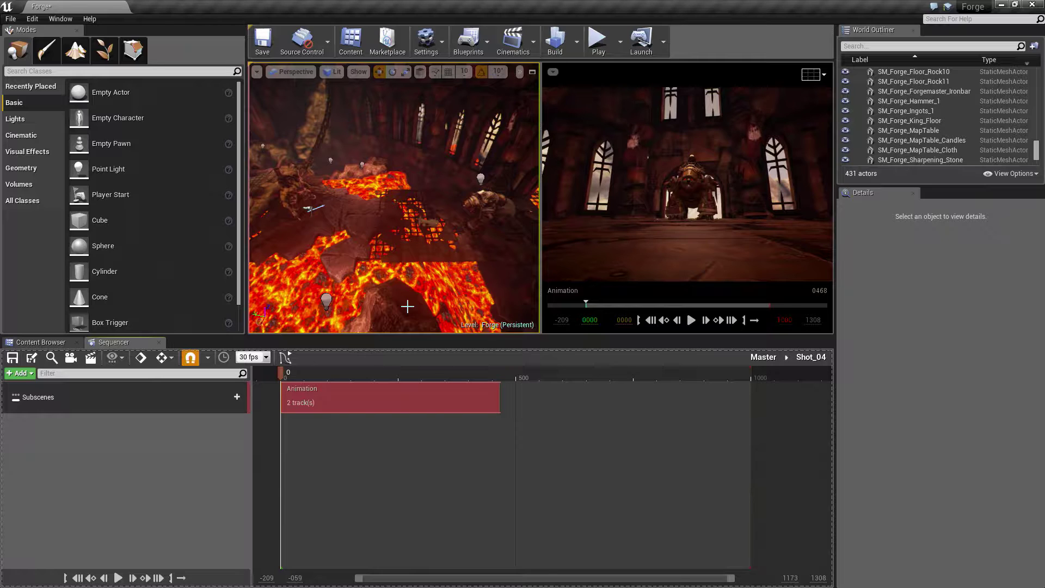
left_click(70, 358)
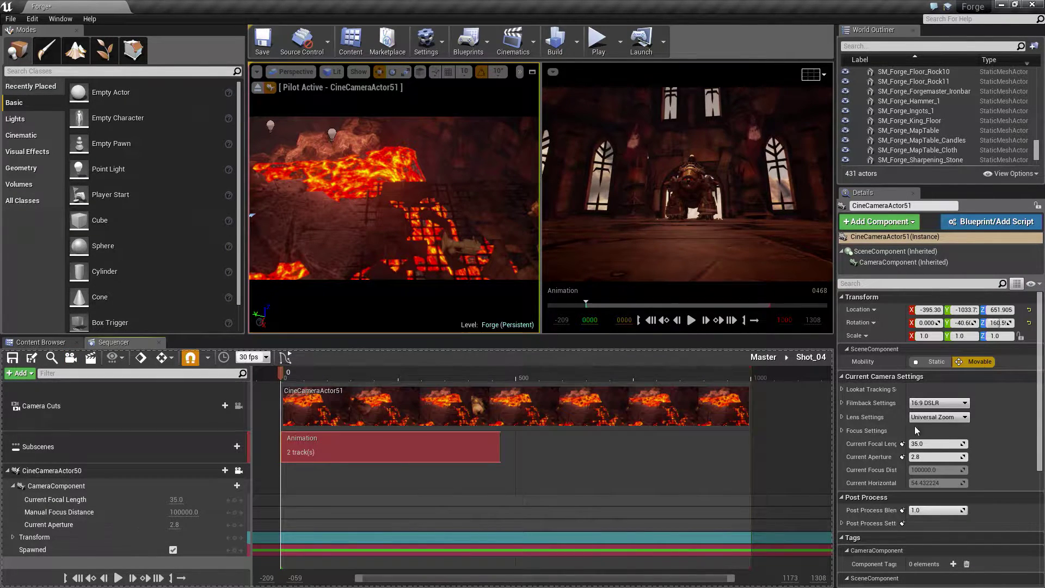
left_click(844, 404)
left_click(935, 415)
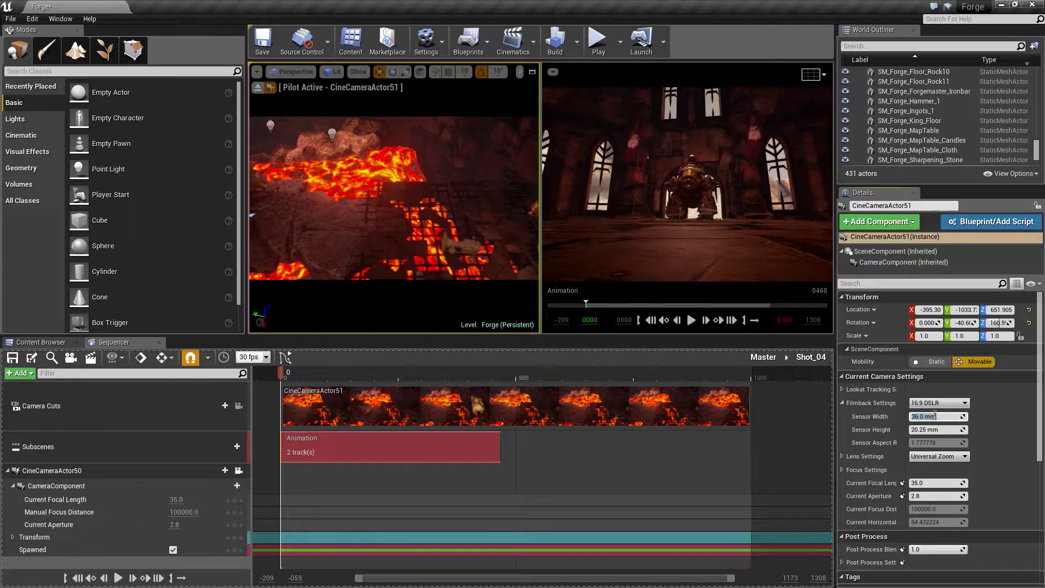
type("20")
key("Return")
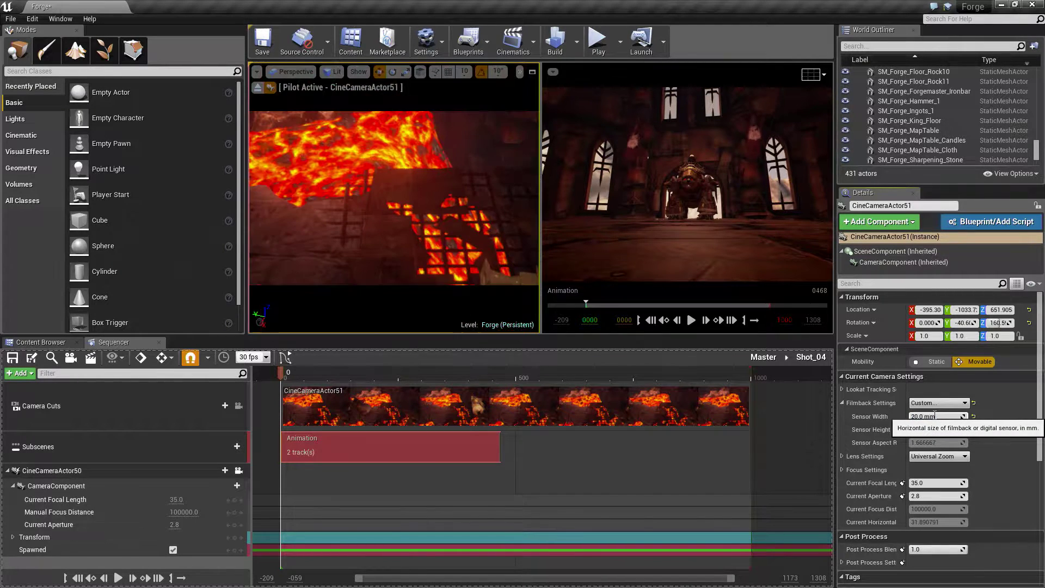
key("ctrl+s")
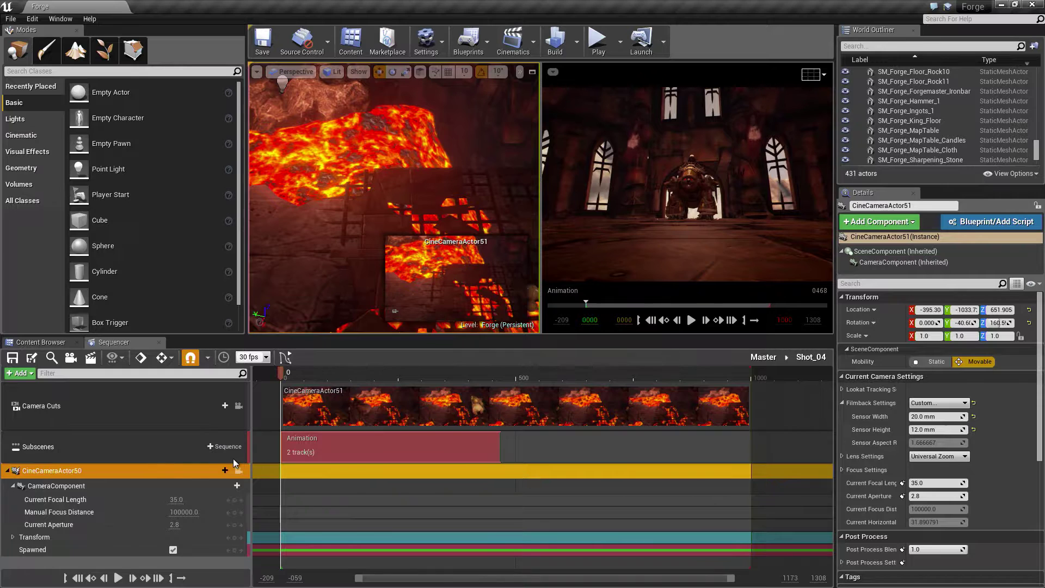
mouse_move(123, 471)
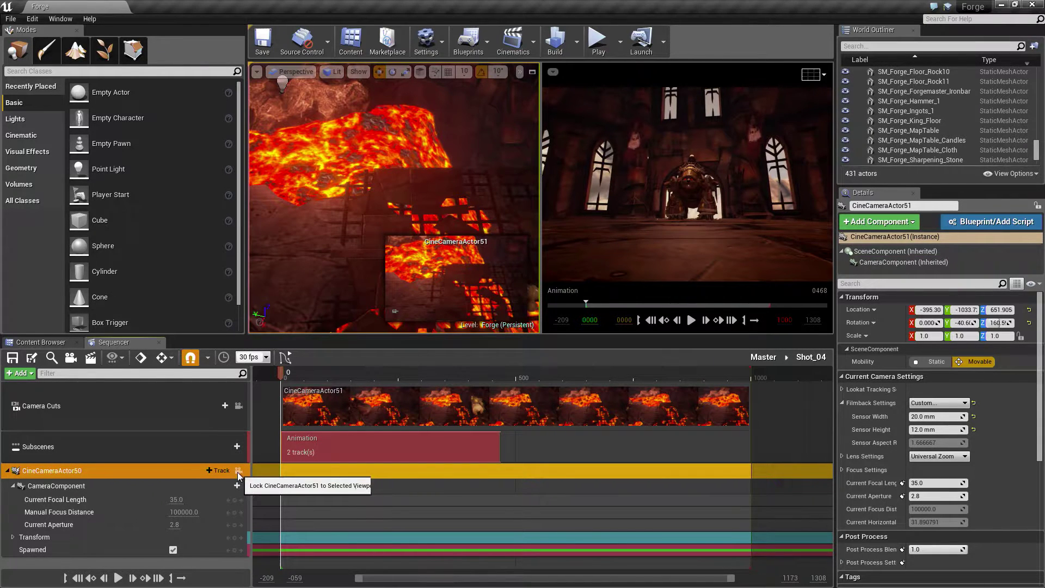
Lock the view to the new cine camera and pilot it through the forge to a new angle
left_click(239, 472)
middle_click_drag(376, 187, 351, 131)
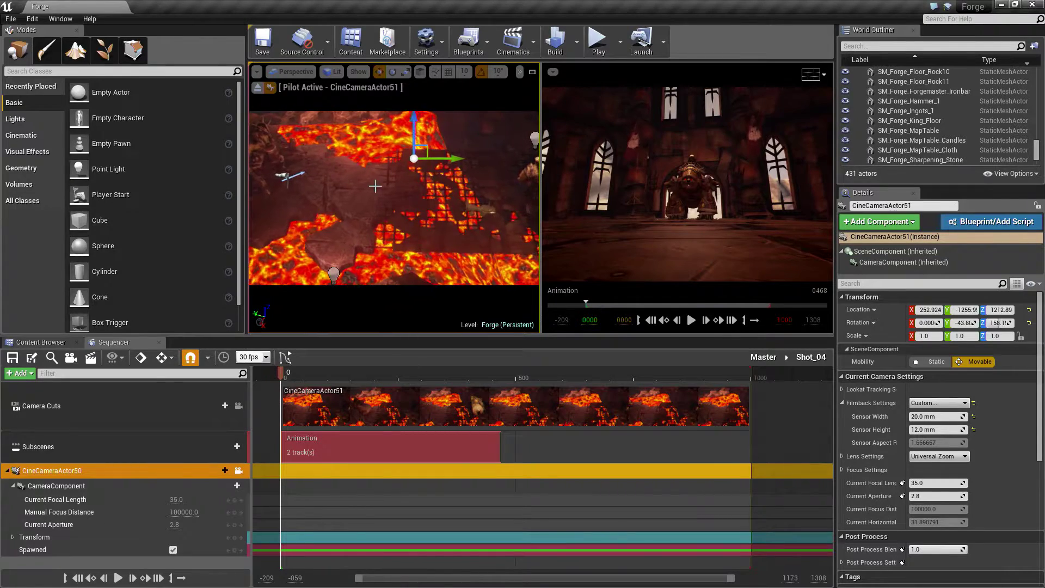
mouse_move(351, 130)
middle_mouse_down()
mouse_move(515, 120)
mouse_move(491, 164)
middle_mouse_up()
left_click(532, 71)
right_click_drag(490, 164, 490, 163)
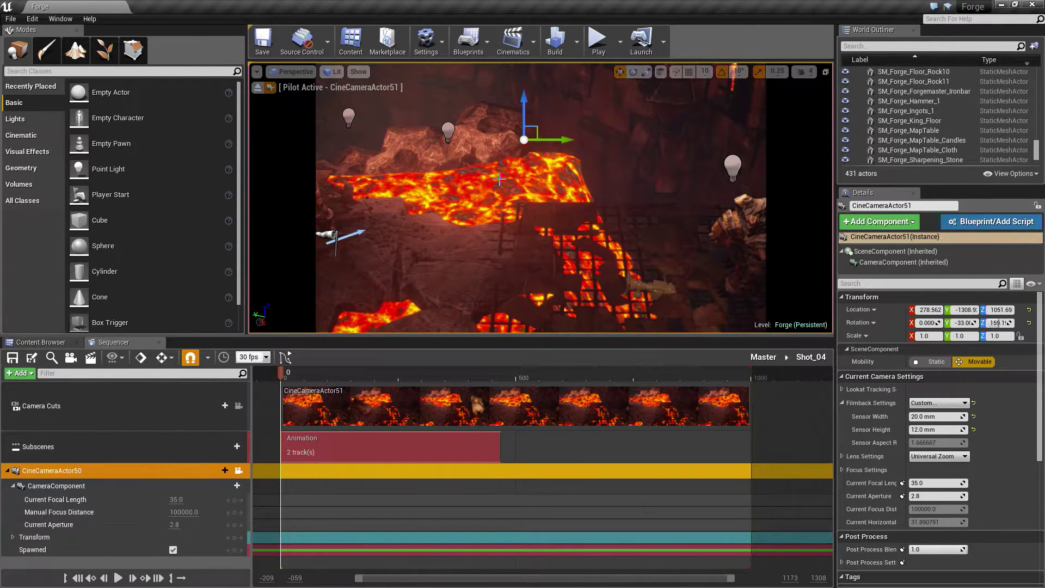
right_click_drag(490, 163, 490, 163)
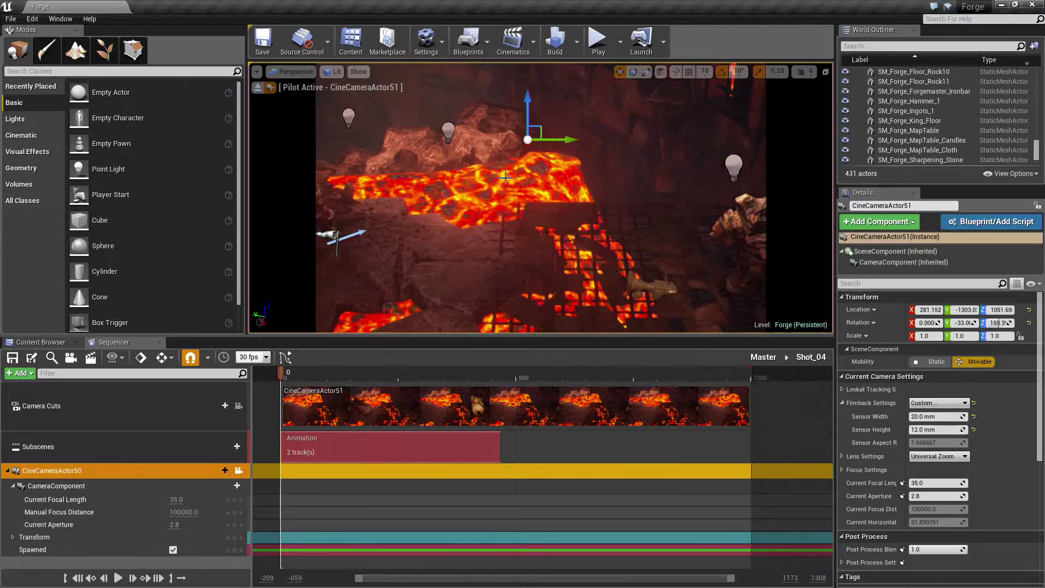
Restore the cinematic preview and fly the camera high over the lava, angled down
left_click(824, 72)
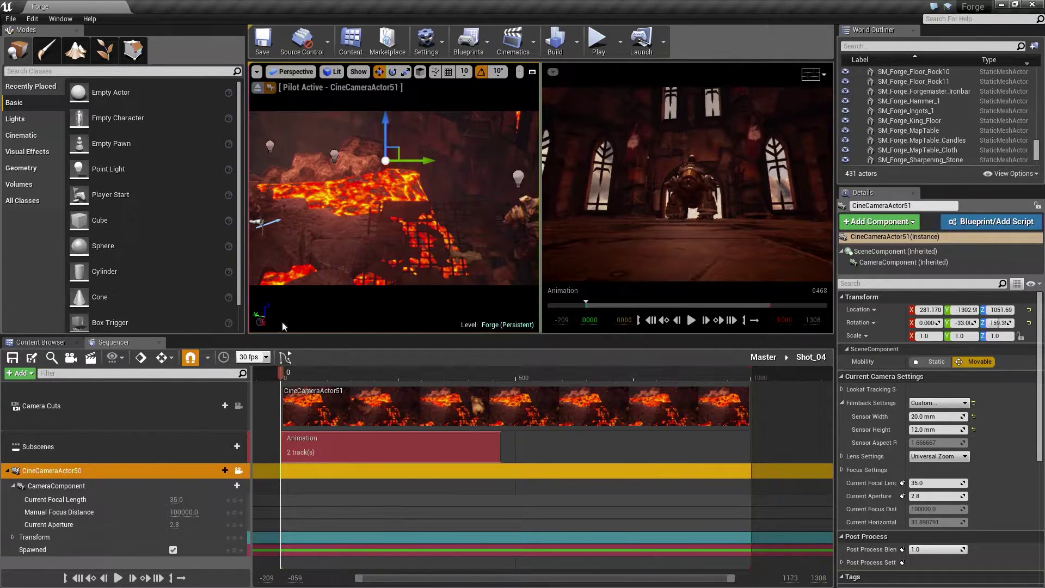
left_click(237, 406)
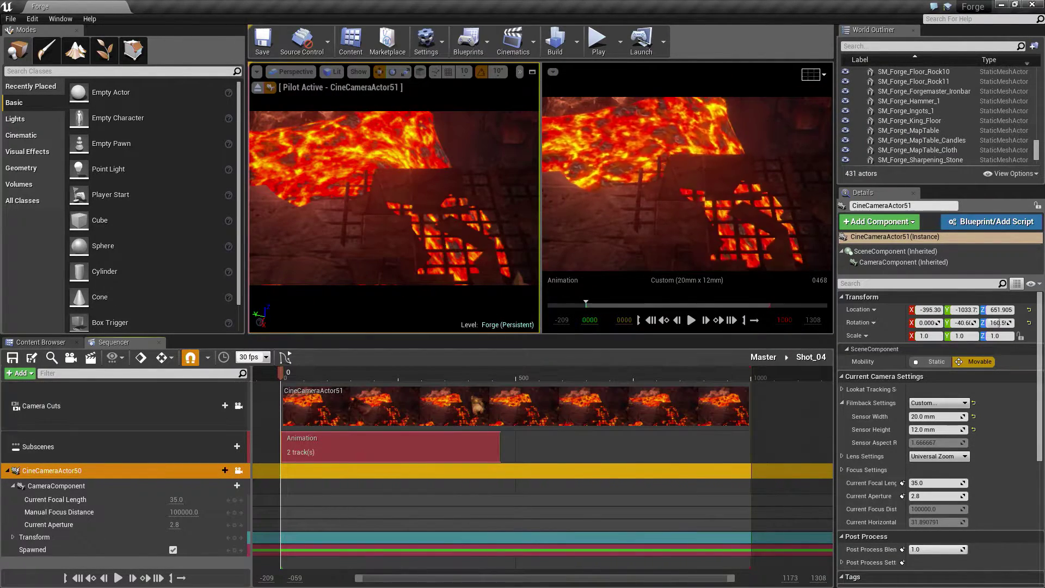
right_click_drag(392, 197, 392, 196)
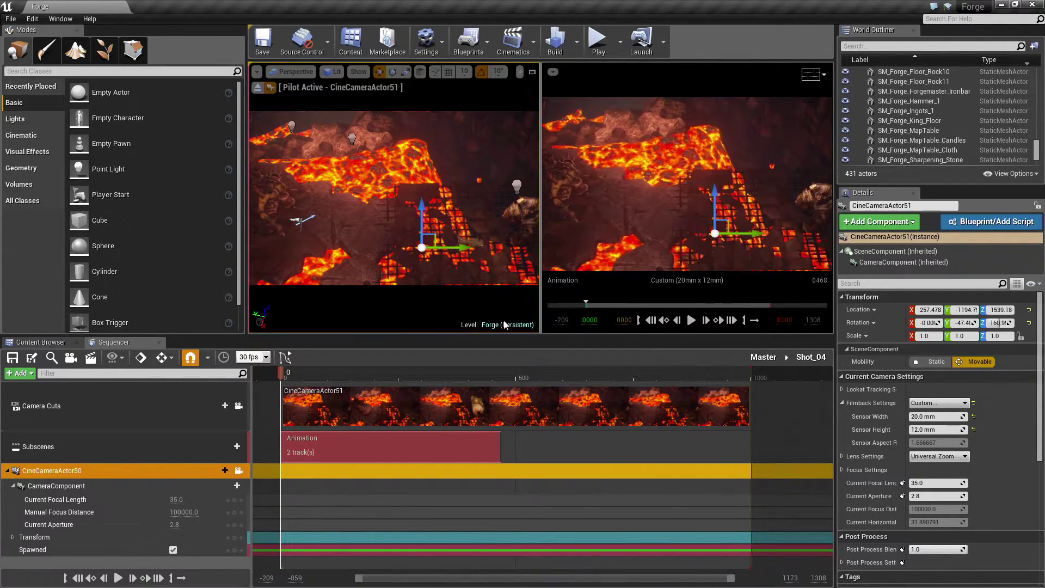
left_click(9, 471)
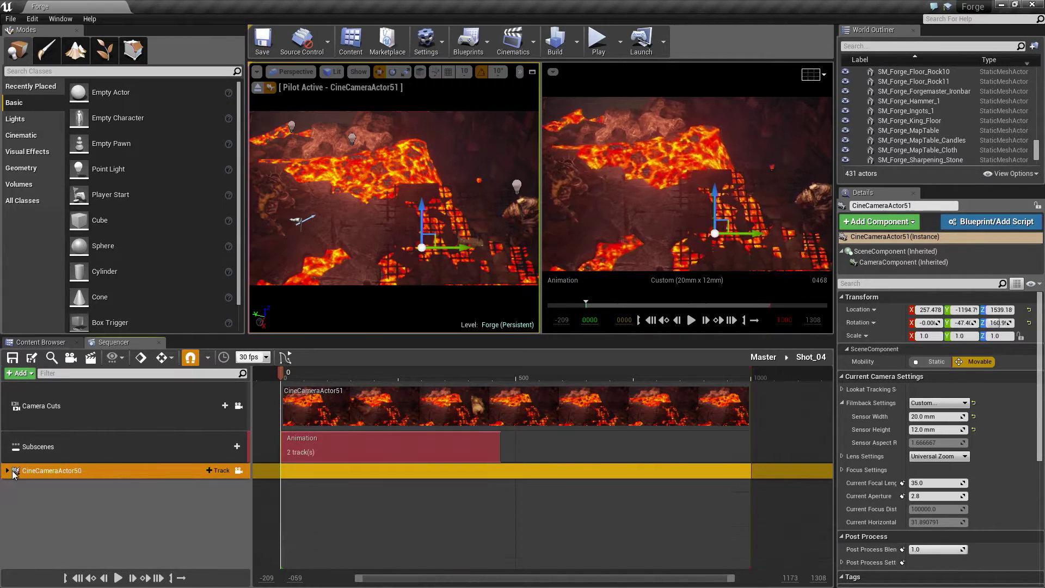
Key the camera's starting transform at frame 0
left_click(8, 473)
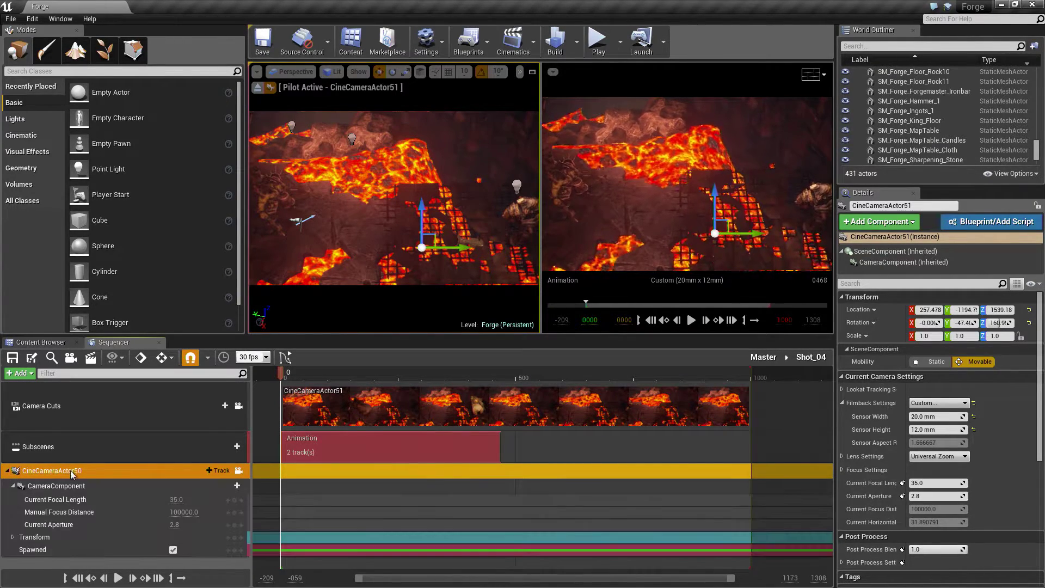
left_click(12, 486)
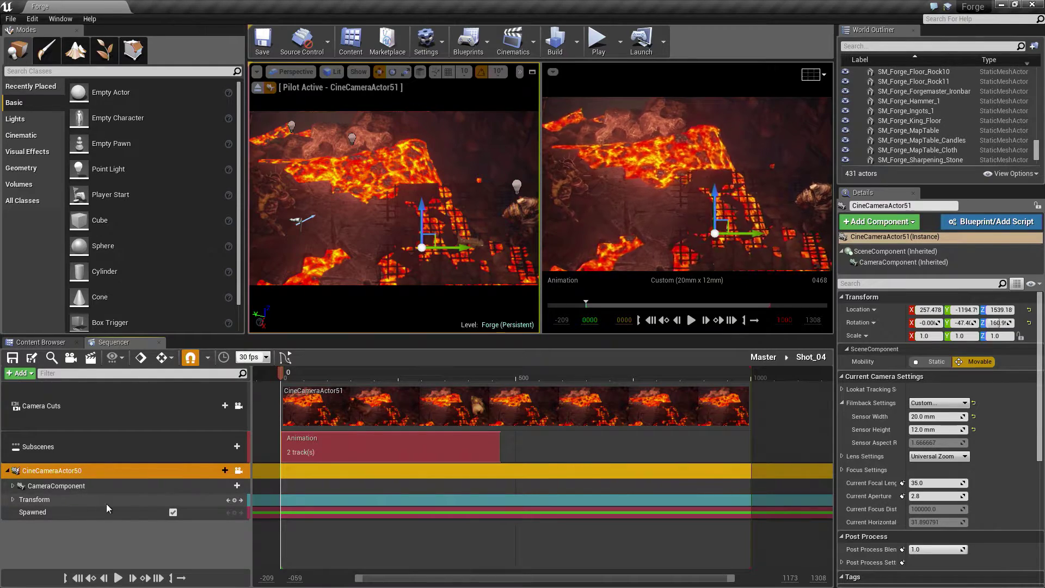
key("s")
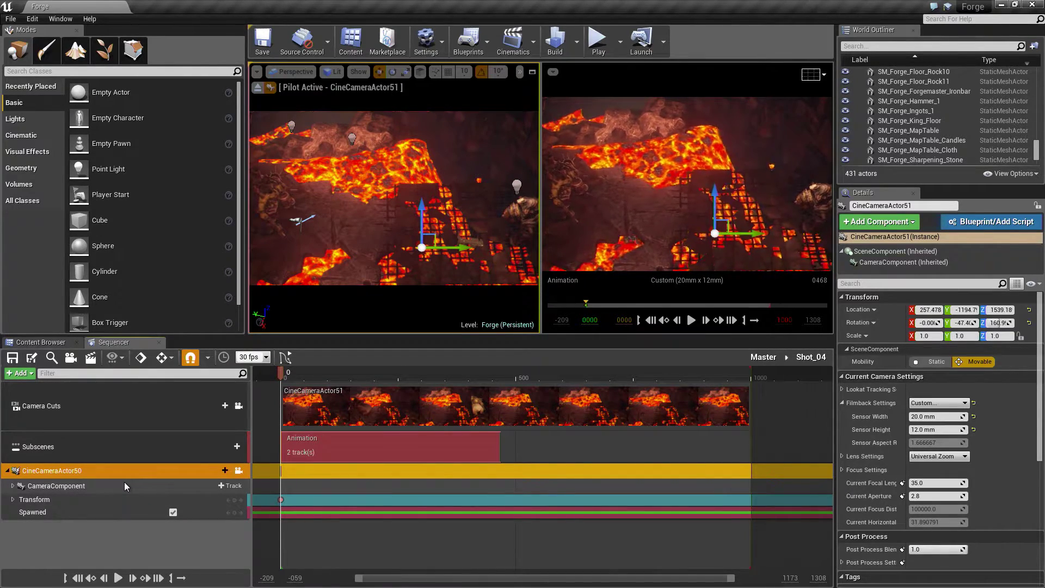
left_click(284, 375)
At frame 139, pilot the camera forward and down and key its new transform
mouse_move(284, 376)
left_mouse_down()
mouse_move(363, 378)
mouse_move(350, 379)
left_mouse_up()
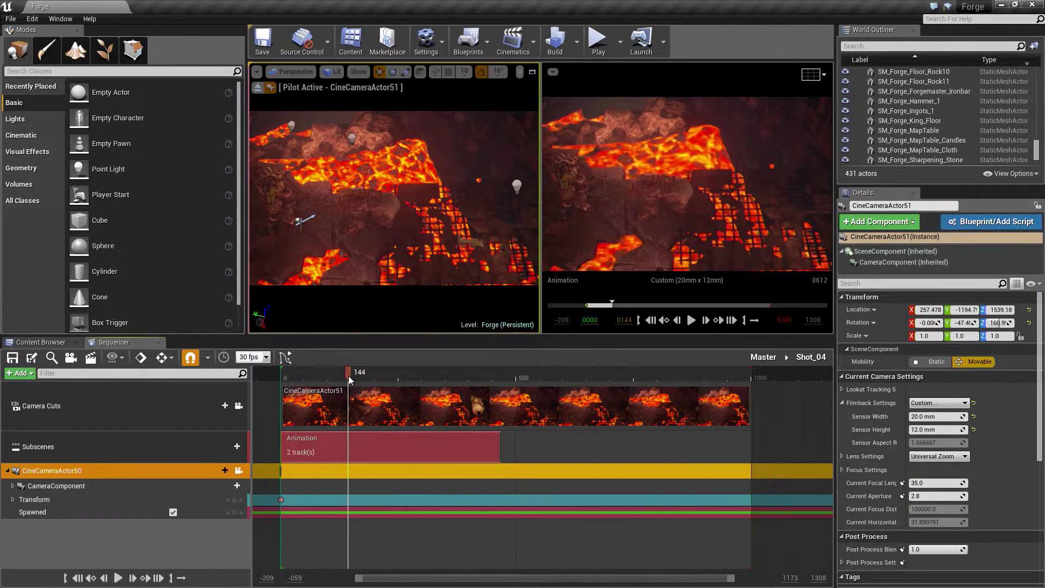
key("Left")
key("Left")
key("Left")
key("Left")
key("Left")
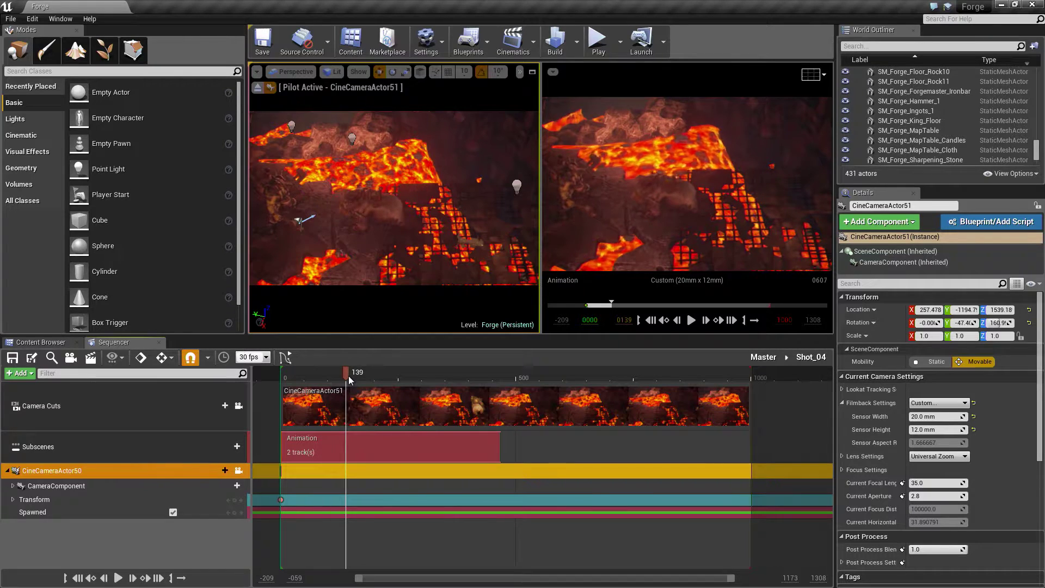
key("Right")
key("Left")
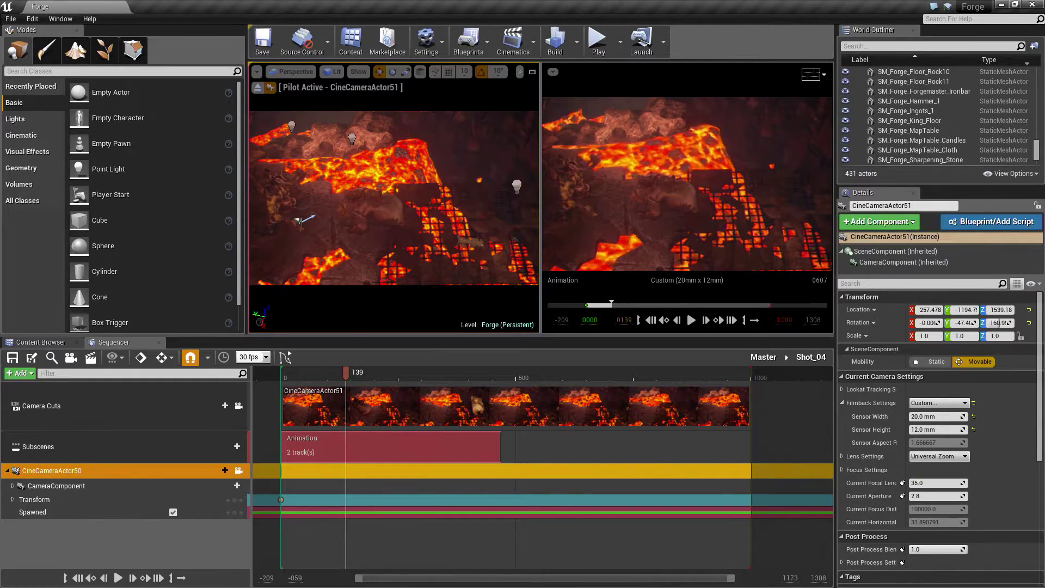
key("w")
key("a")
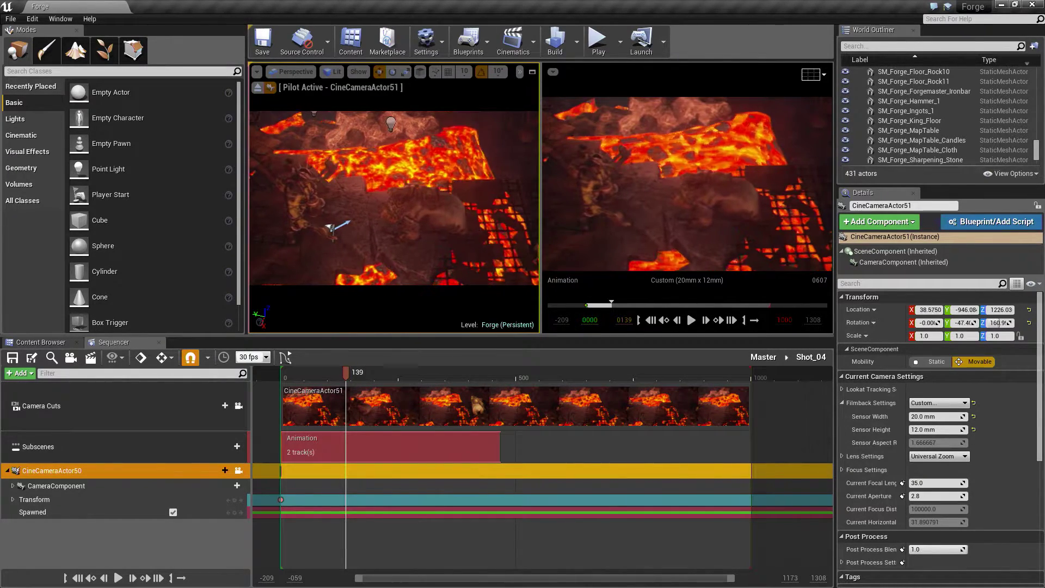
key("w")
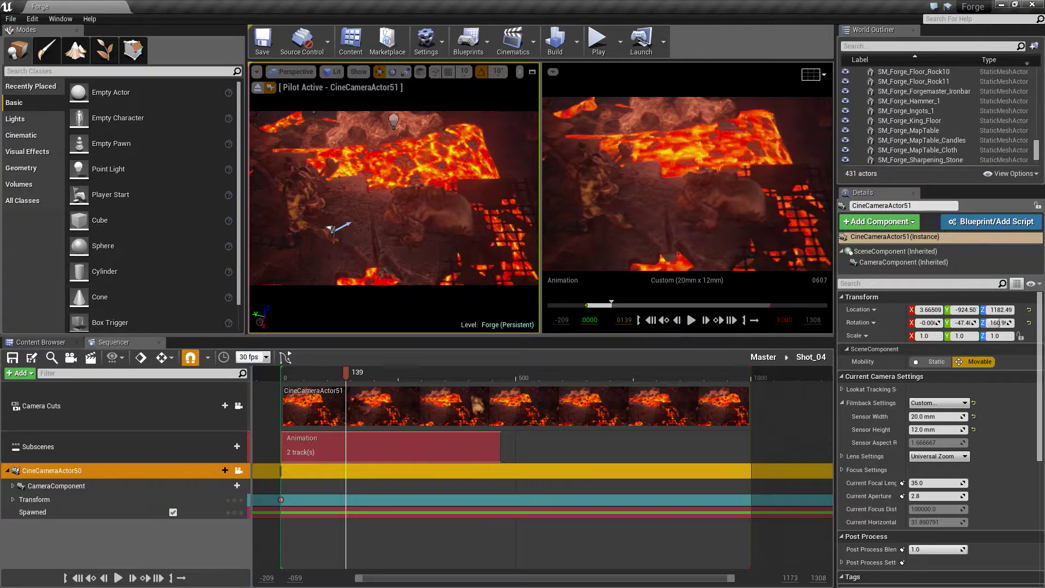
key("w")
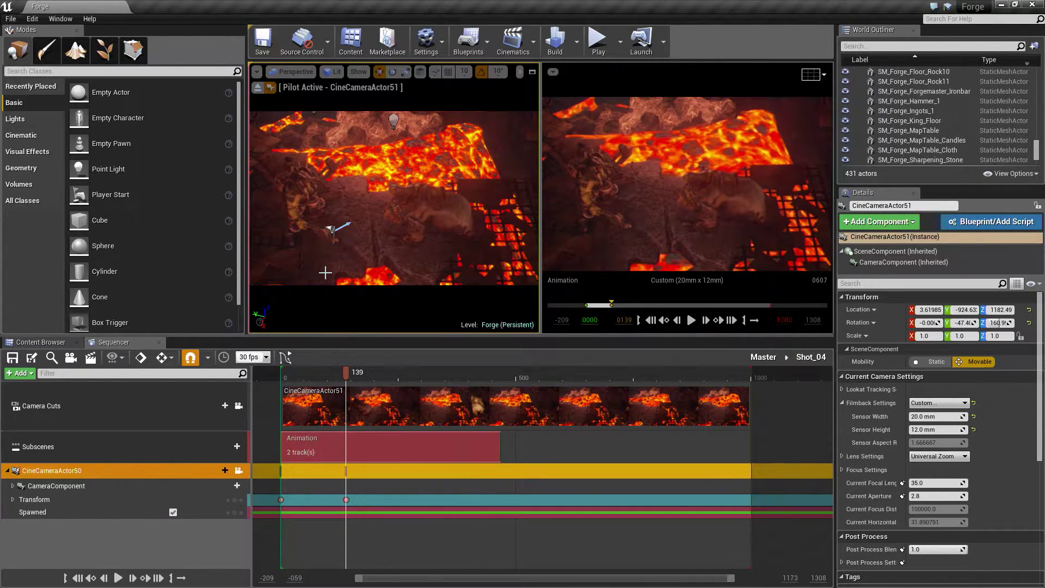
key("s")
Scrub the camera push from frame 2 to 139, then fly the level view to frame the camera's path
left_click_drag(347, 375, 294, 378)
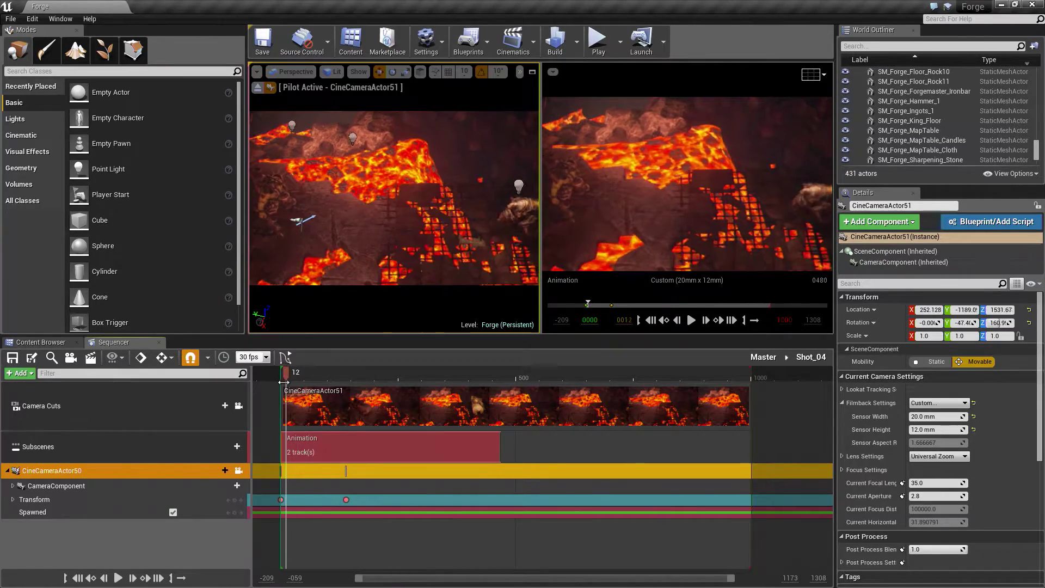
left_click_drag(294, 378, 284, 382)
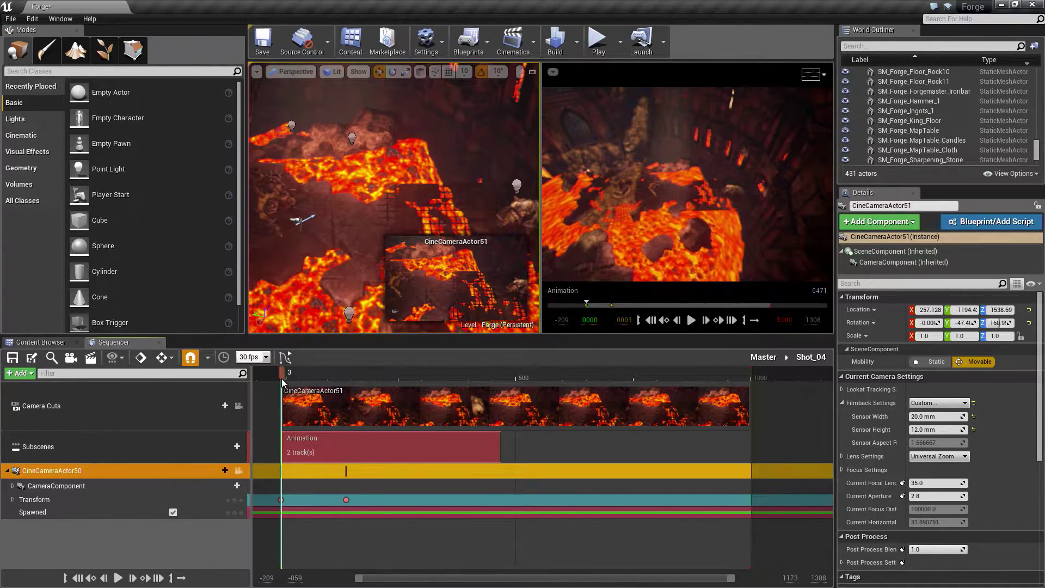
left_click(285, 379)
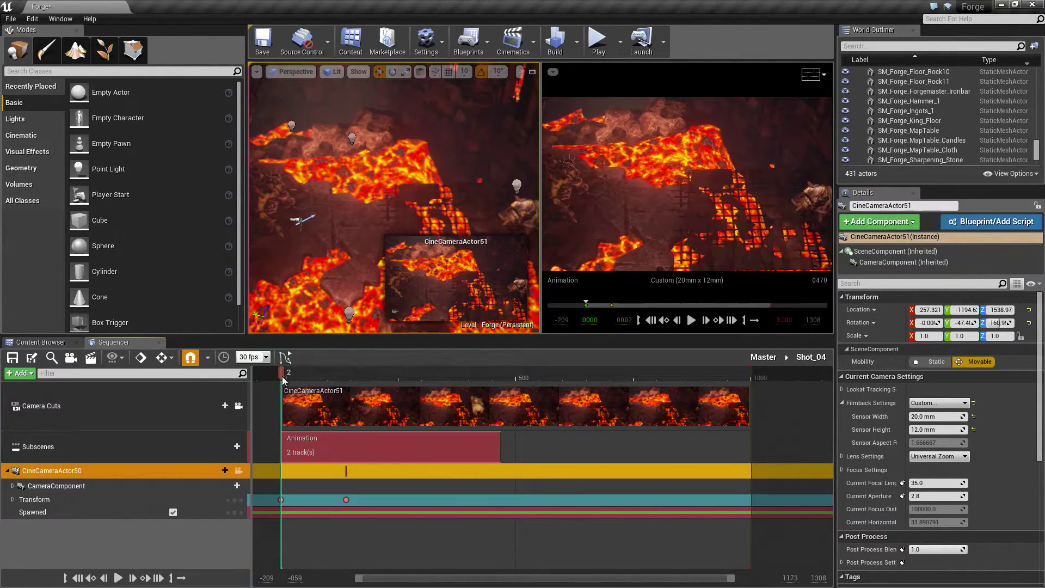
left_click_drag(284, 381, 343, 398)
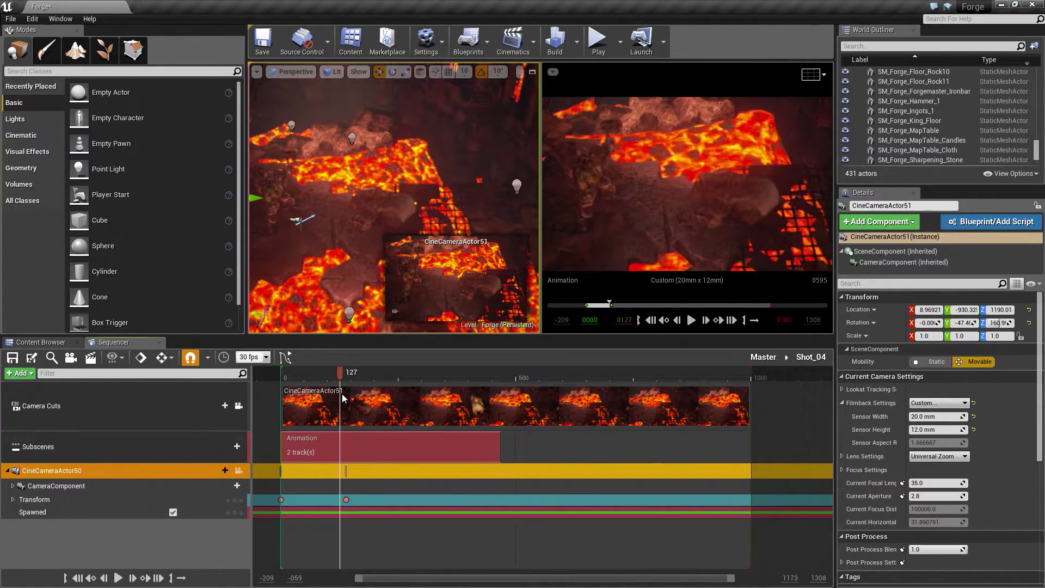
left_click_drag(343, 397, 349, 396)
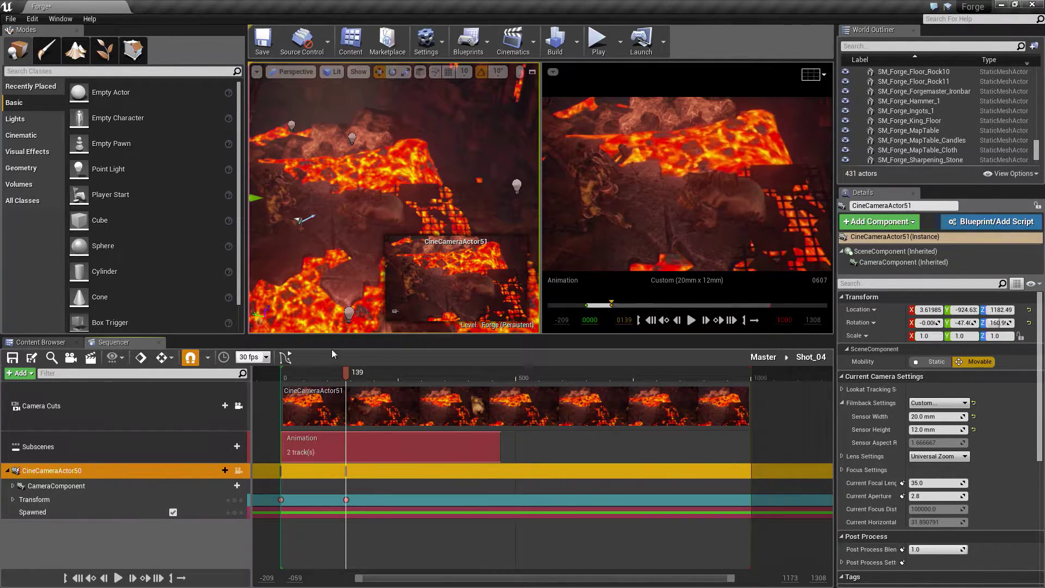
right_click_drag(368, 245, 368, 245)
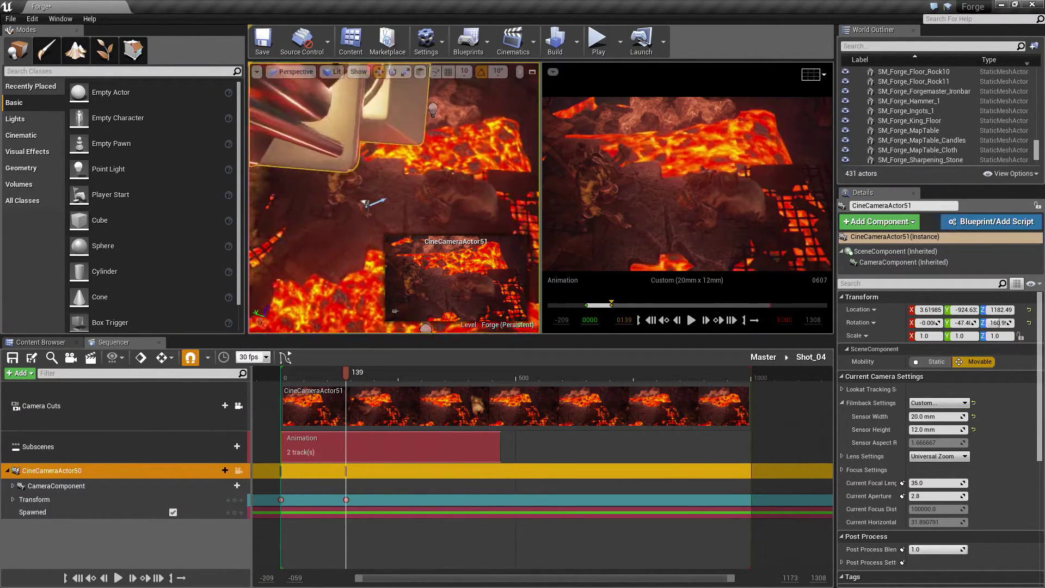
right_click_drag(395, 198, 395, 198)
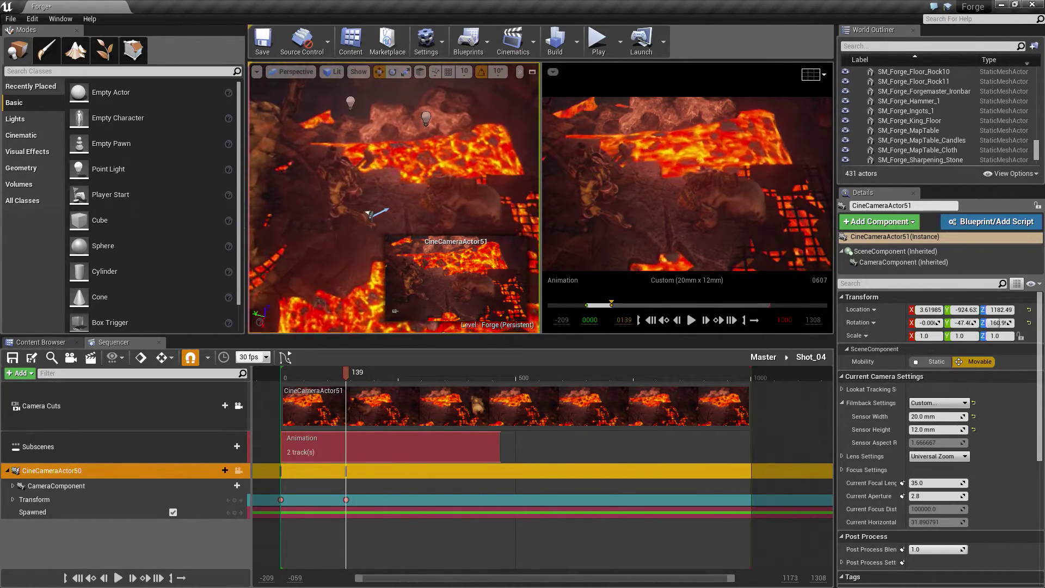
Set Manual Focus Distance to 1423.62561 cm by sampling scene depth with the eyedropper
left_click(842, 471)
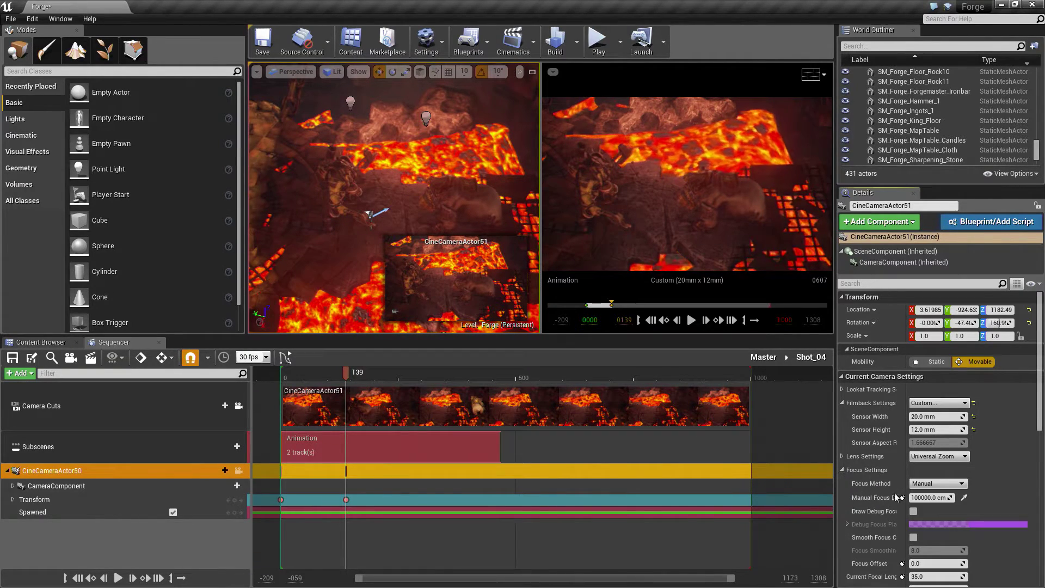
left_click(964, 498)
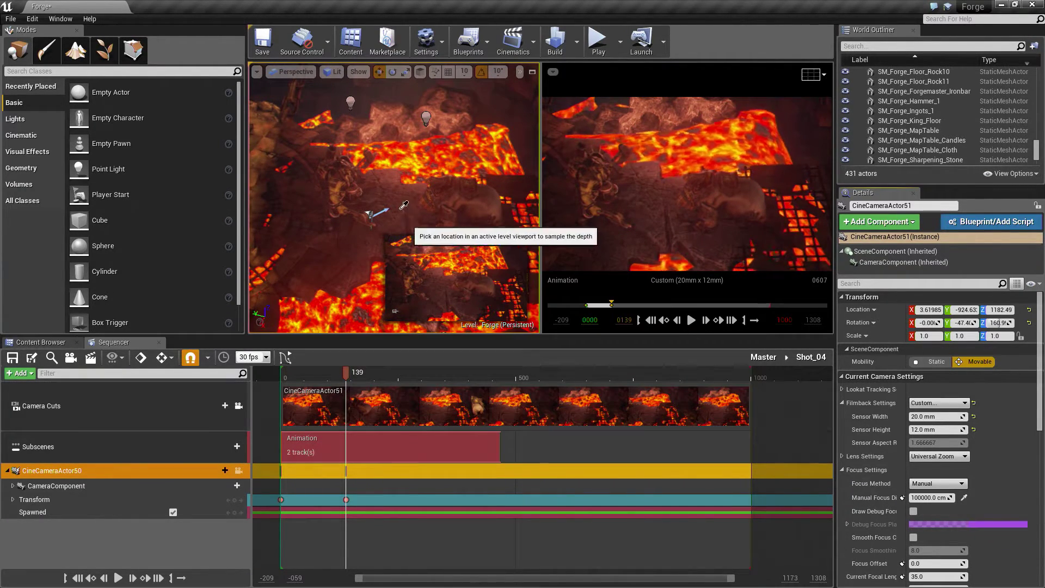
left_click(360, 207)
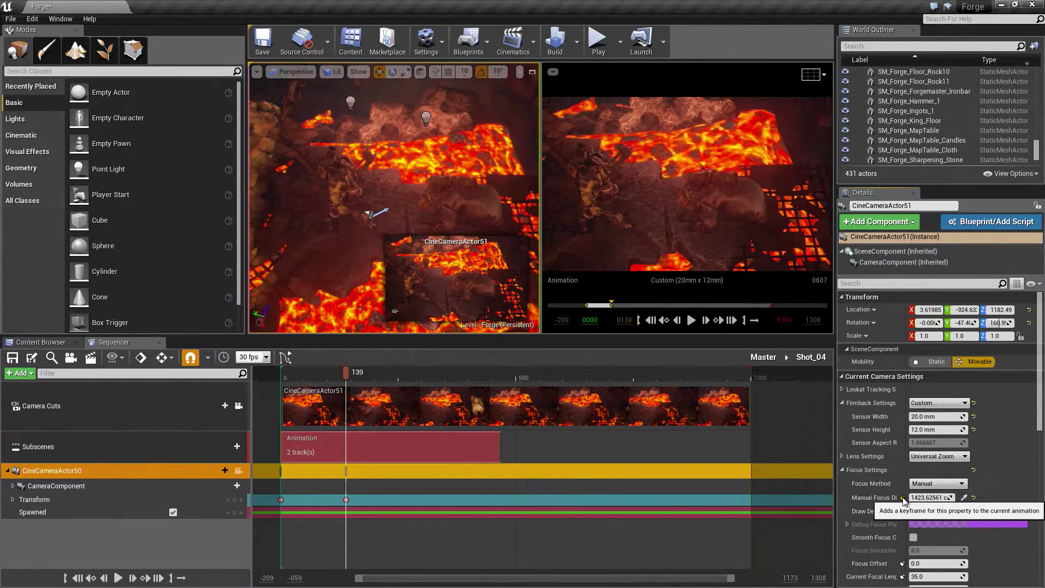
mouse_move(346, 377)
left_mouse_down()
mouse_move(307, 375)
mouse_move(349, 378)
left_mouse_up()
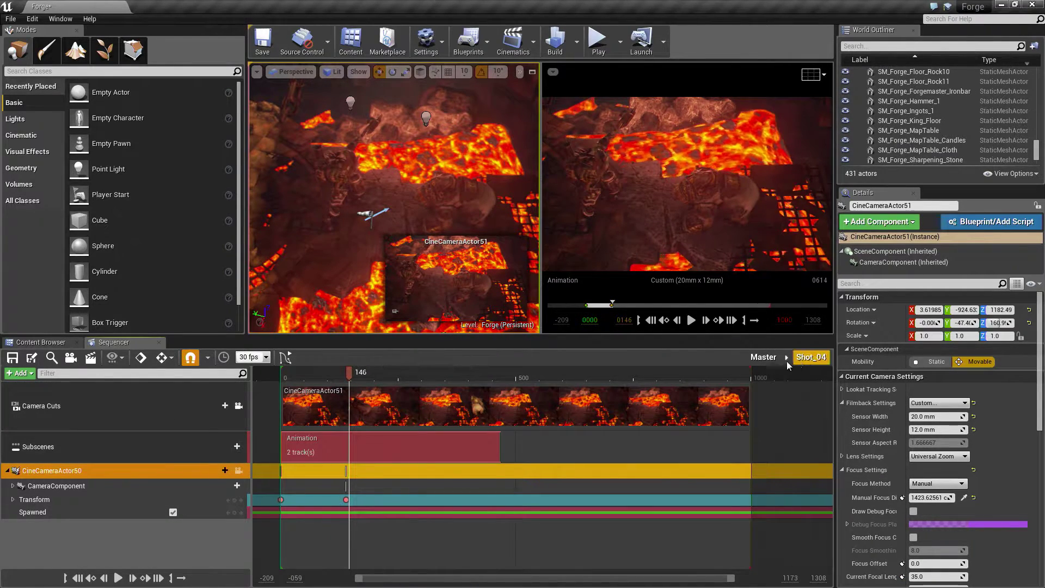
left_click(768, 360)
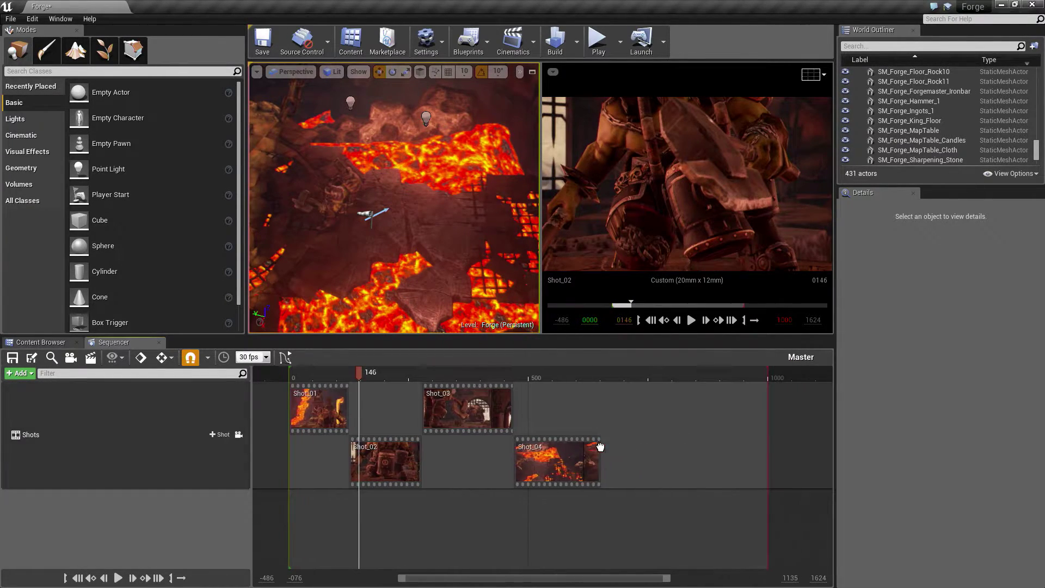
left_click_drag(471, 369, 512, 370)
left_click(539, 458)
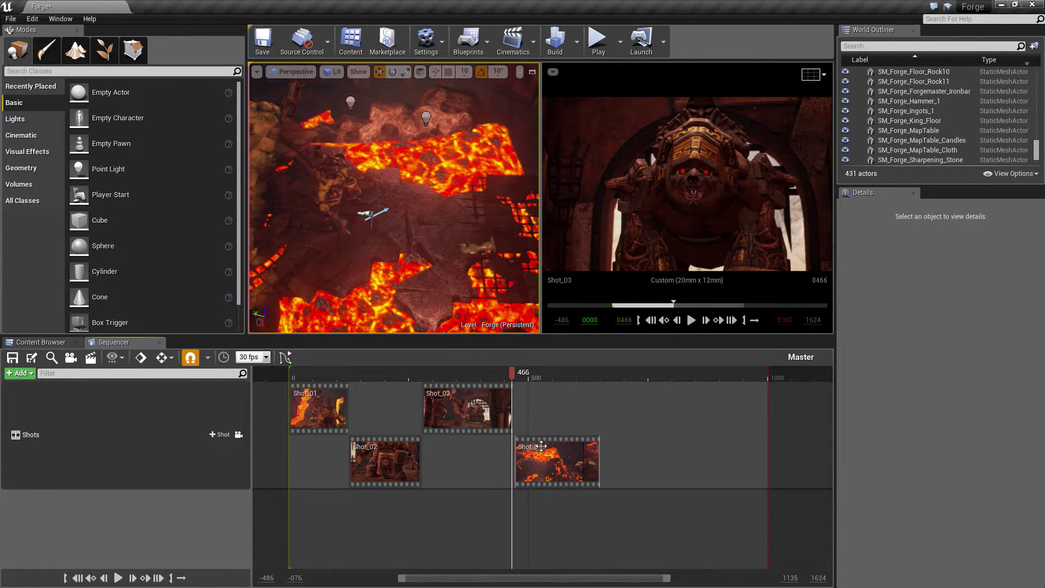
scroll(543, 450, "up", 2)
scroll(565, 452, "up", 2)
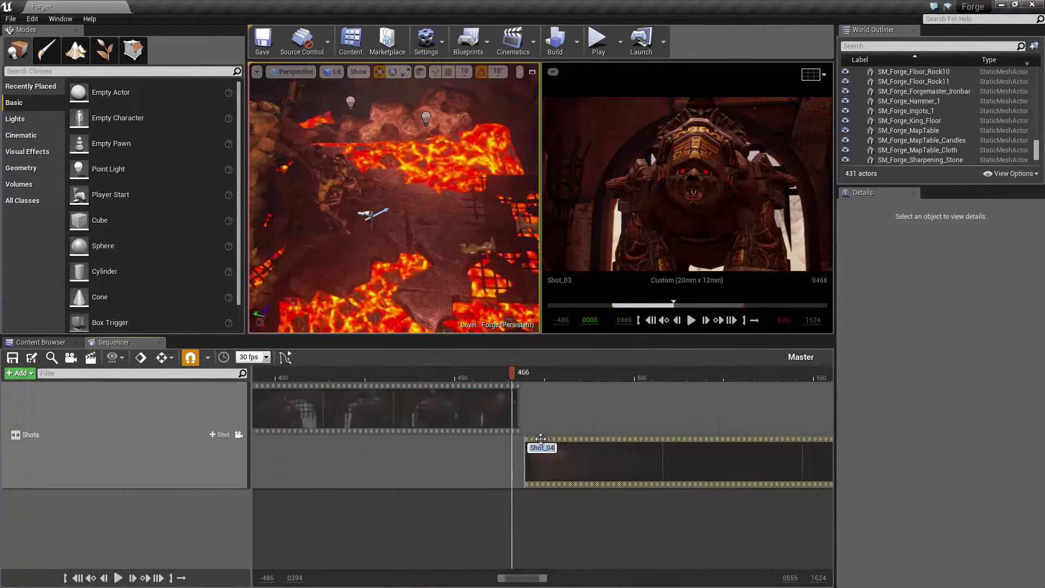
scroll(585, 455, "up", 2)
double_click(585, 455)
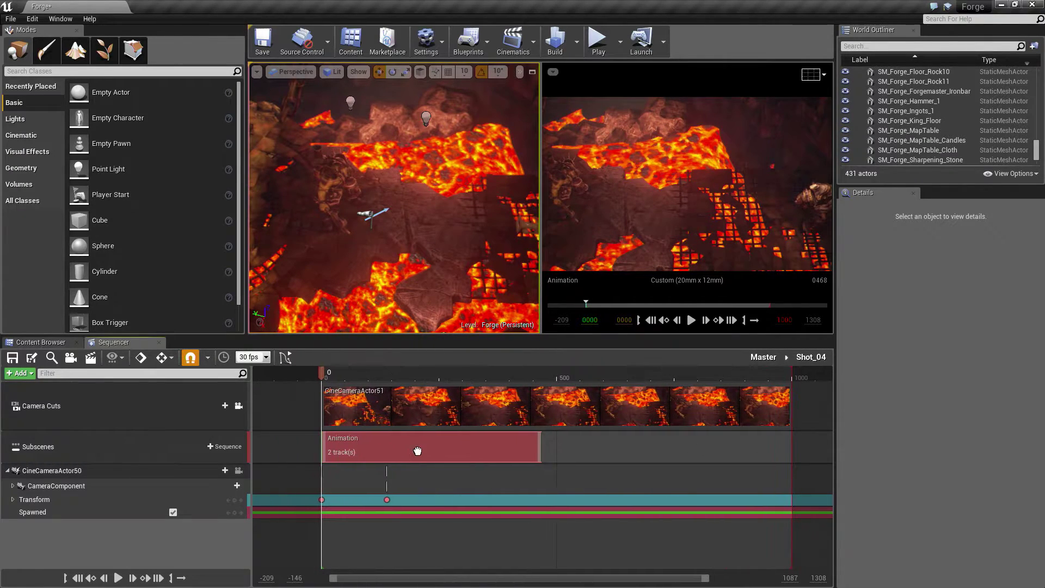
In Master, scrub to Shot_03's end and drag Shot_04 to start at frame 468
left_click_drag(323, 378, 345, 378)
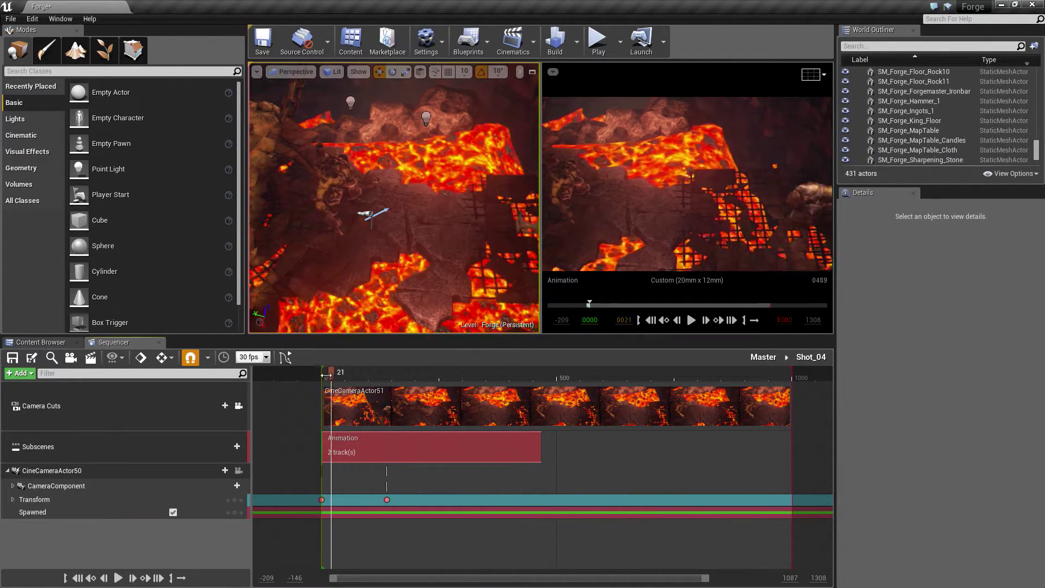
left_click(764, 356)
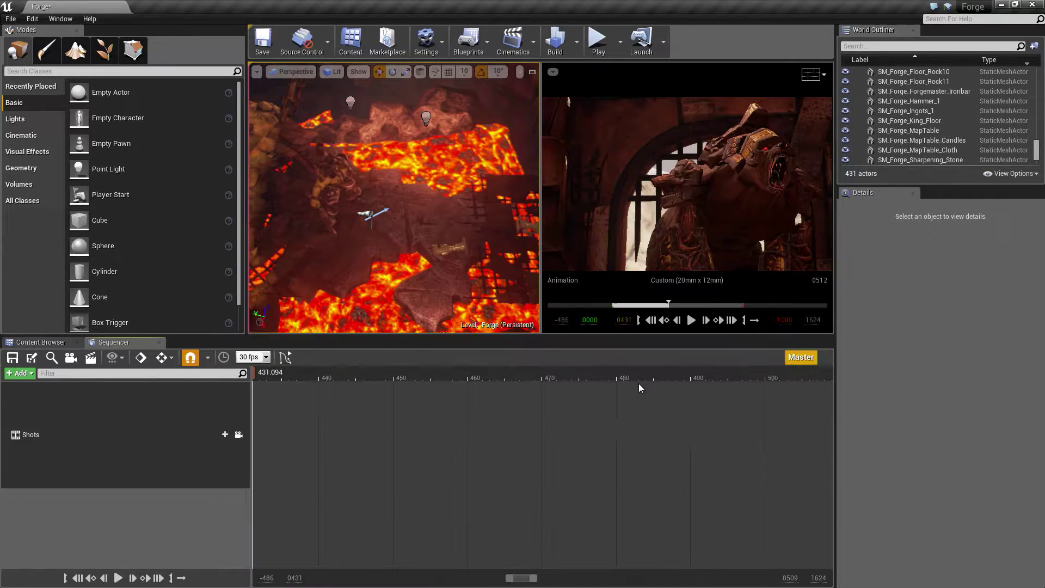
left_click_drag(496, 375, 529, 376)
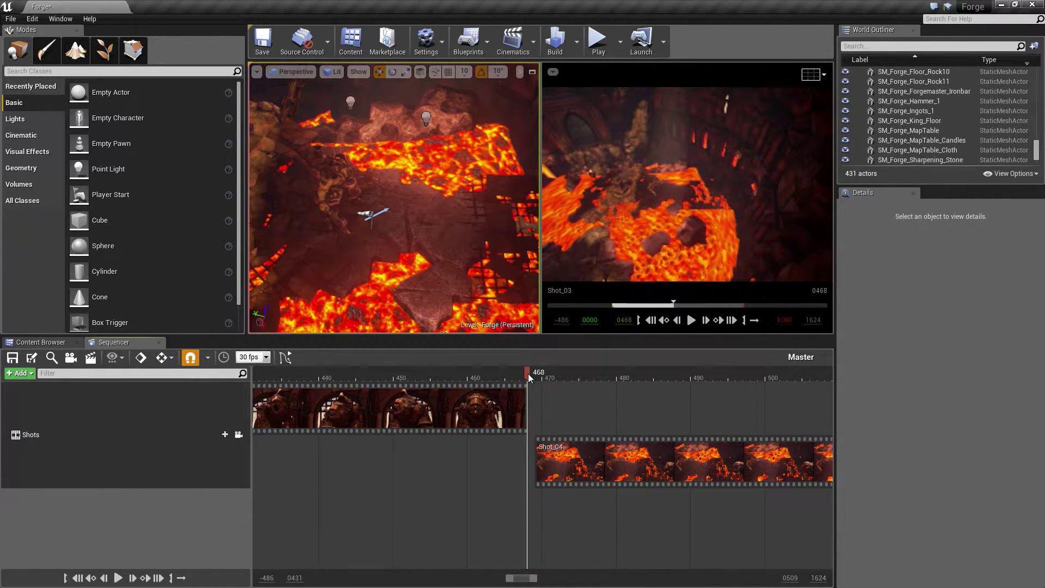
scroll(562, 433, "up", 4)
left_click_drag(610, 466, 582, 464)
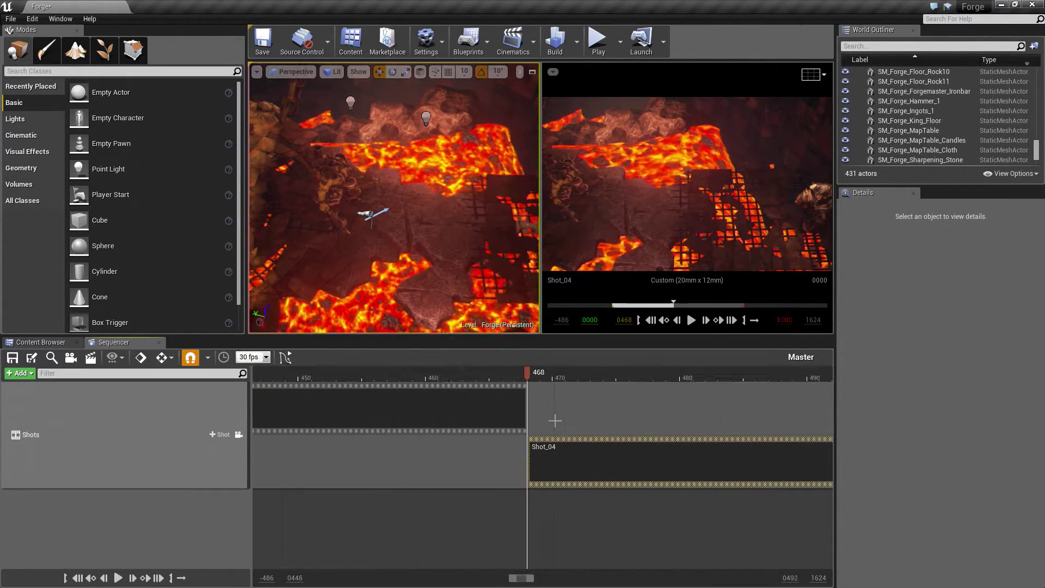
scroll(525, 378, "up", 4)
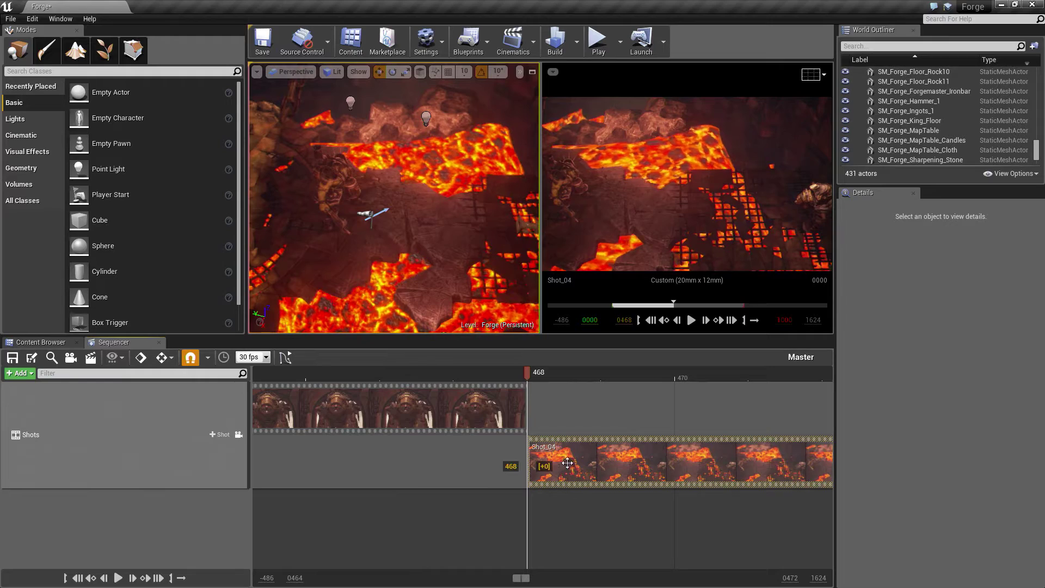
Undo, step frame by frame across the cut, then re-snap Shot_04 to frame 468
key("ctrl+z")
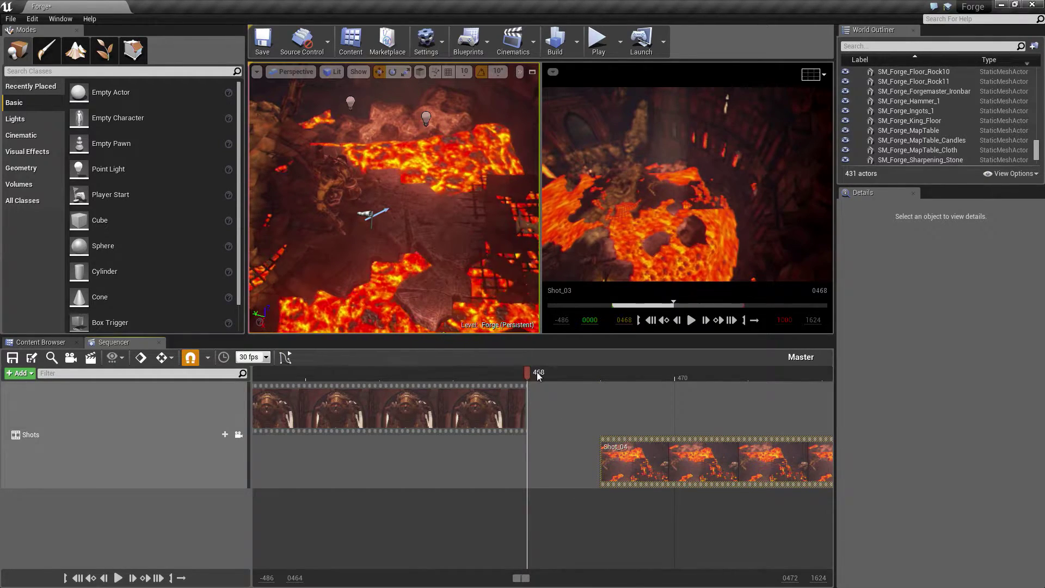
key("Right")
key("Left")
key("Left")
key("Right")
key("Right")
key("Right")
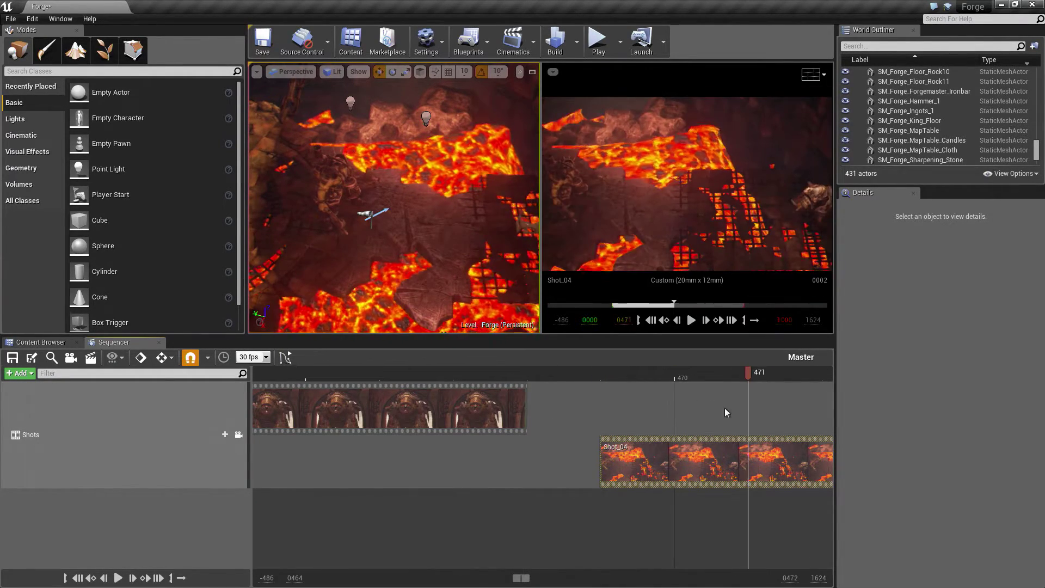
key("Left")
key("Left")
key("Left")
key("Right")
key("Right")
key("Right")
key("Left")
key("Left")
key("Left")
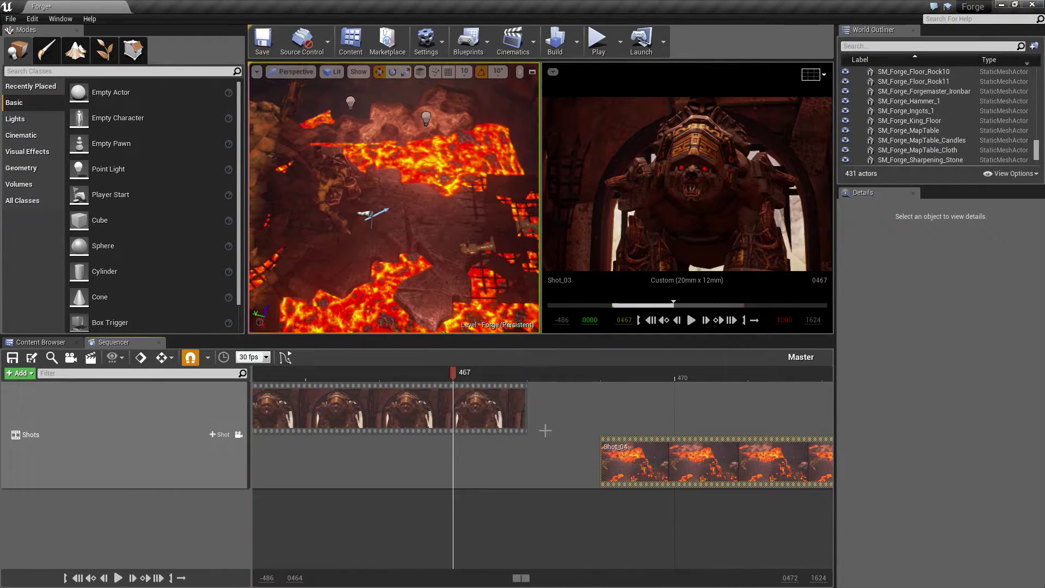
key("Right")
left_click_drag(683, 464, 609, 464)
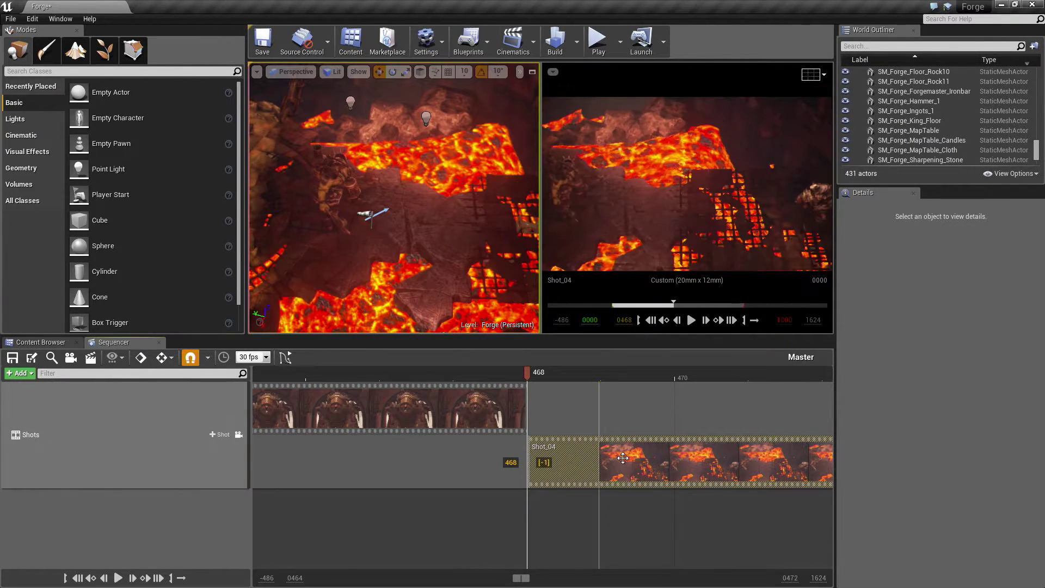
scroll(567, 448, "down", 3)
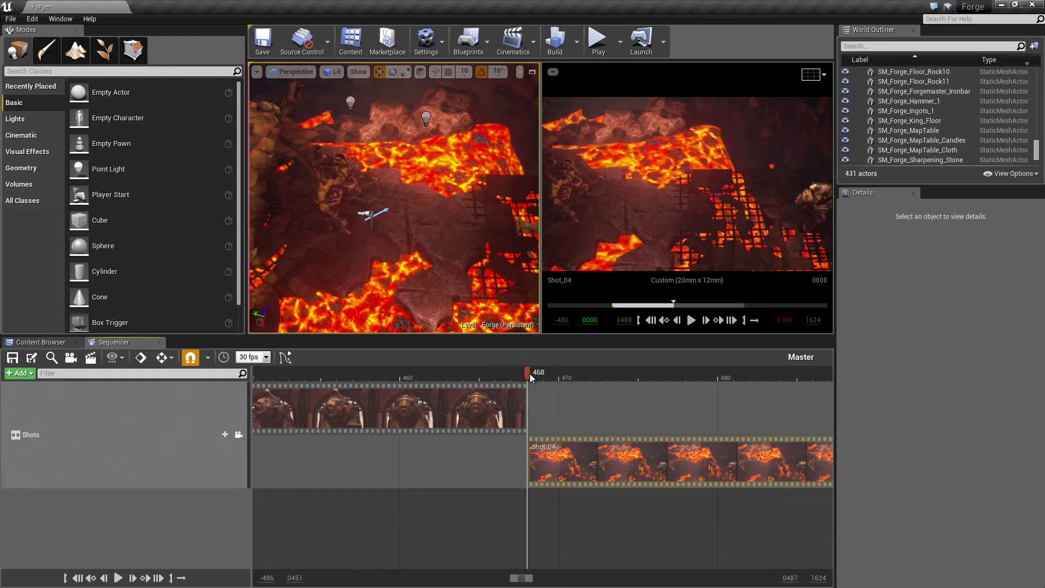
mouse_move(535, 379)
left_mouse_down()
mouse_move(576, 394)
mouse_move(433, 394)
left_mouse_up()
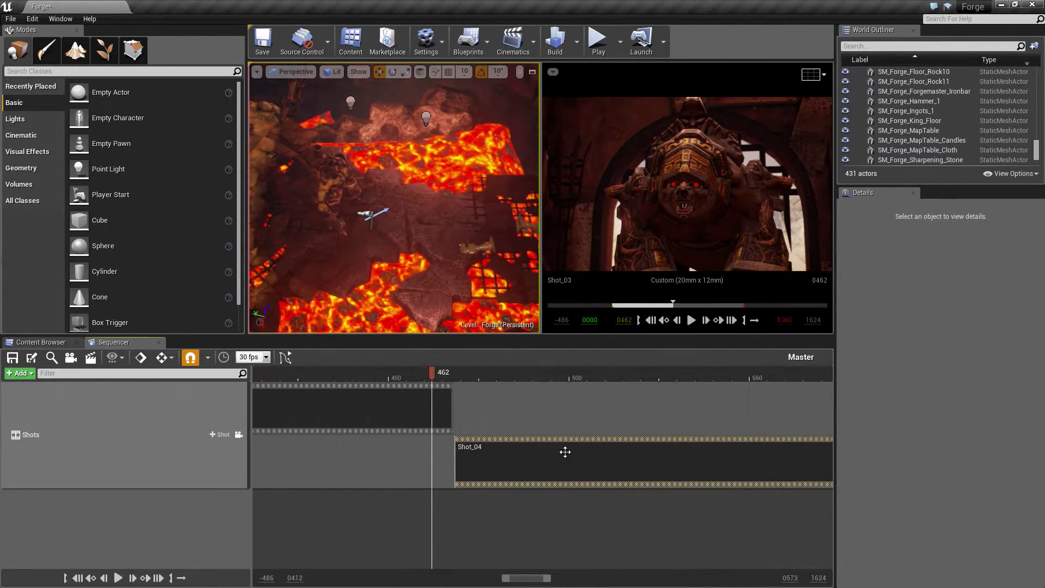
scroll(565, 451, "down", 5)
scroll(656, 460, "down", 2)
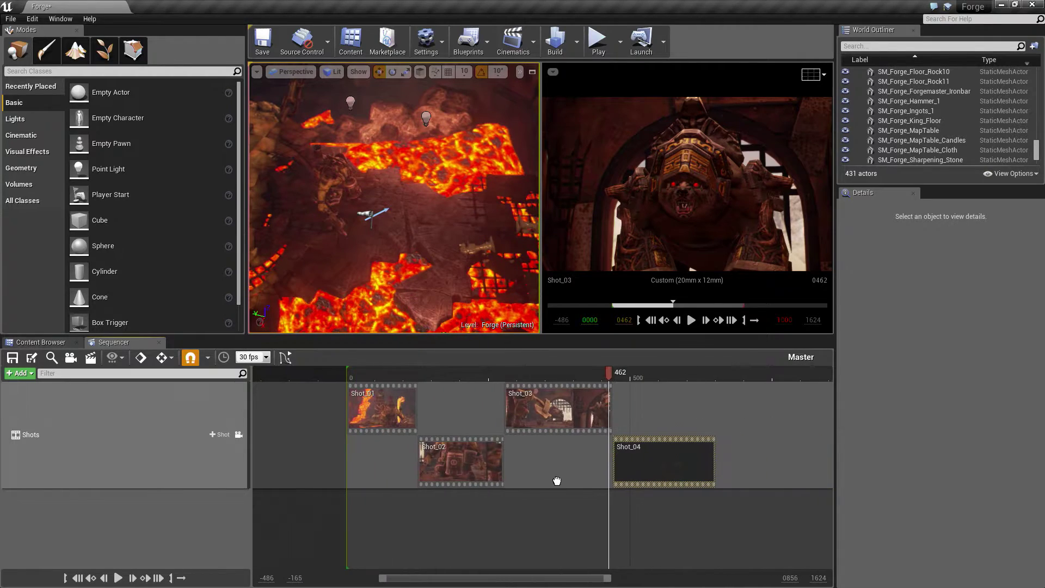
left_click(483, 378)
key("space")
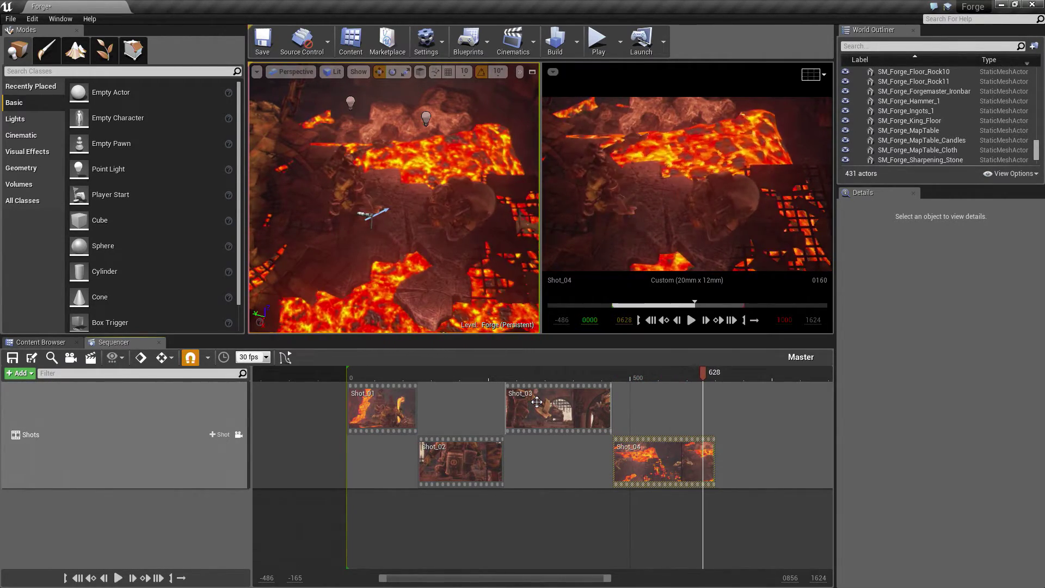
mouse_move(703, 374)
left_mouse_down()
mouse_move(687, 377)
mouse_move(706, 384)
left_mouse_up()
left_click_drag(695, 382, 686, 382)
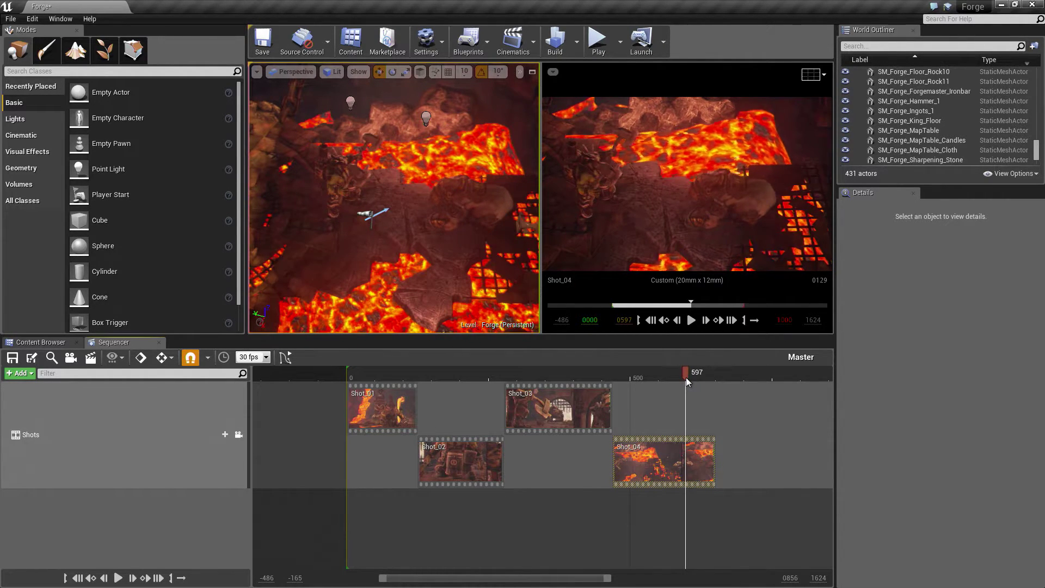